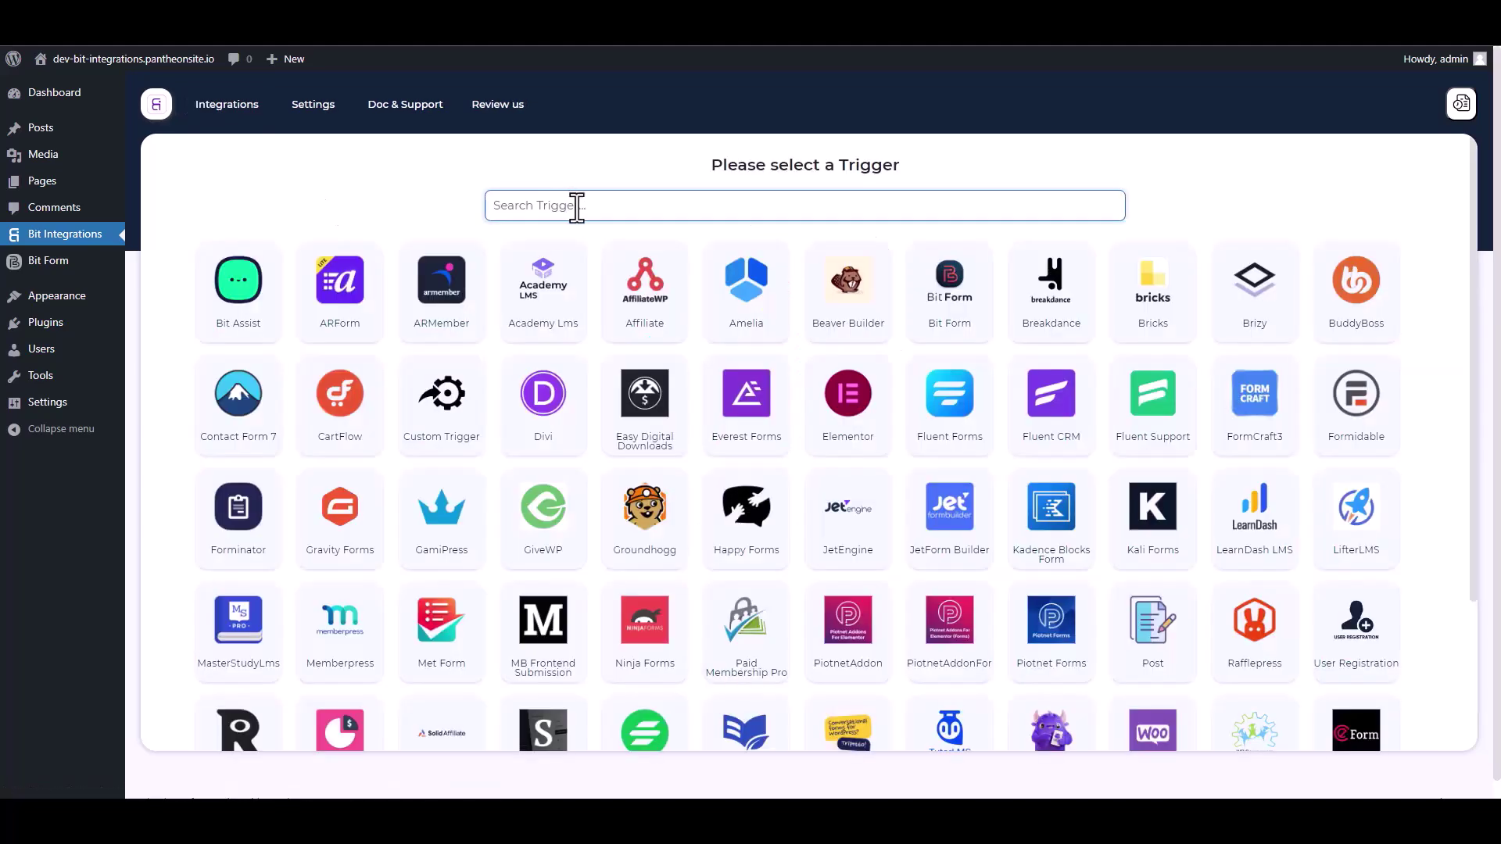
# Pick Bit Form with its Contact Form as the trigger and continue to actions
pyautogui.write('bit')
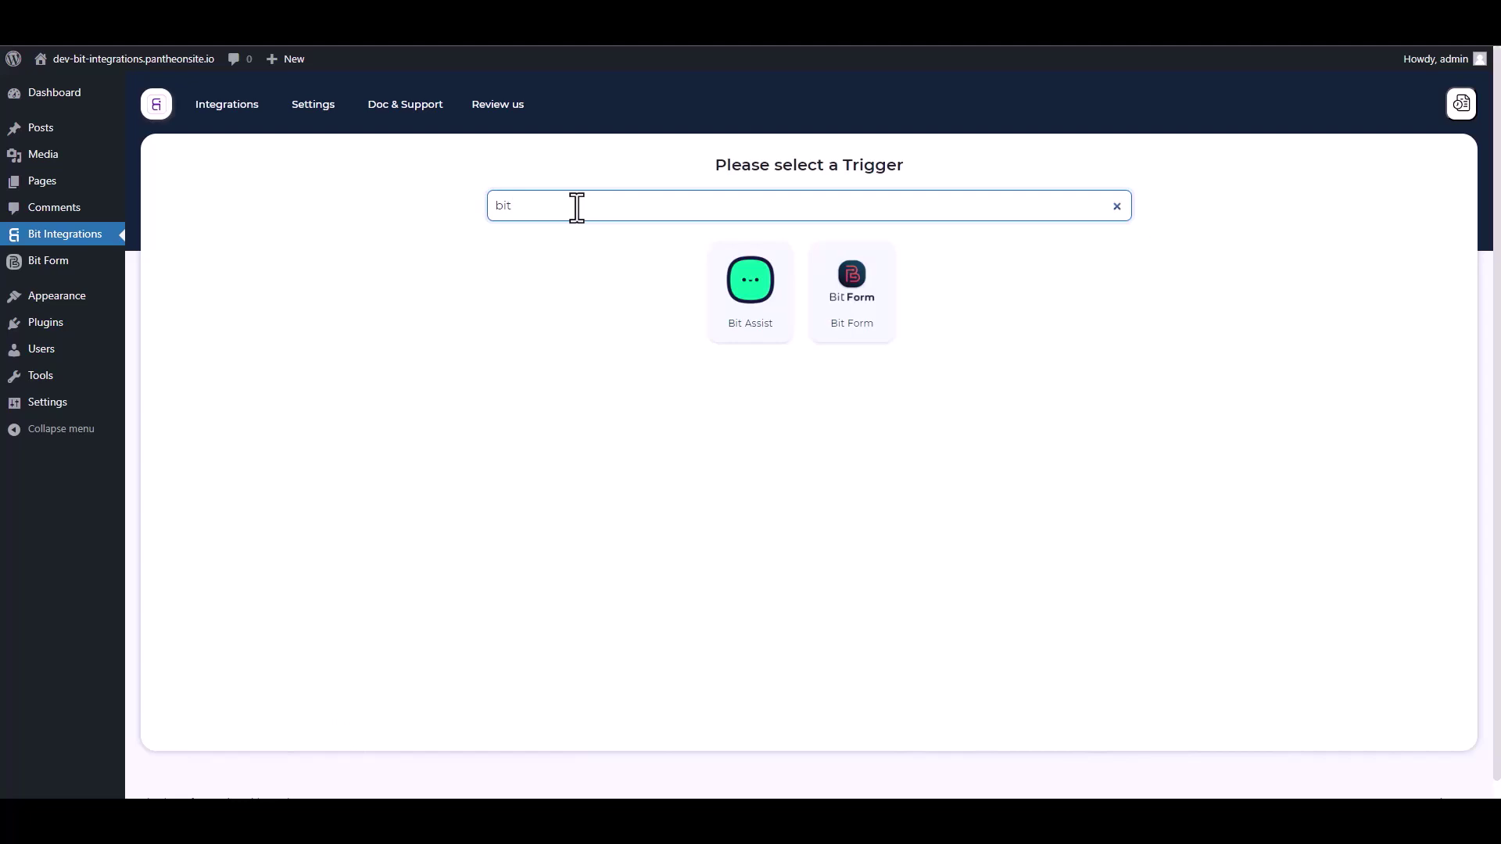
pyautogui.click(880, 324)
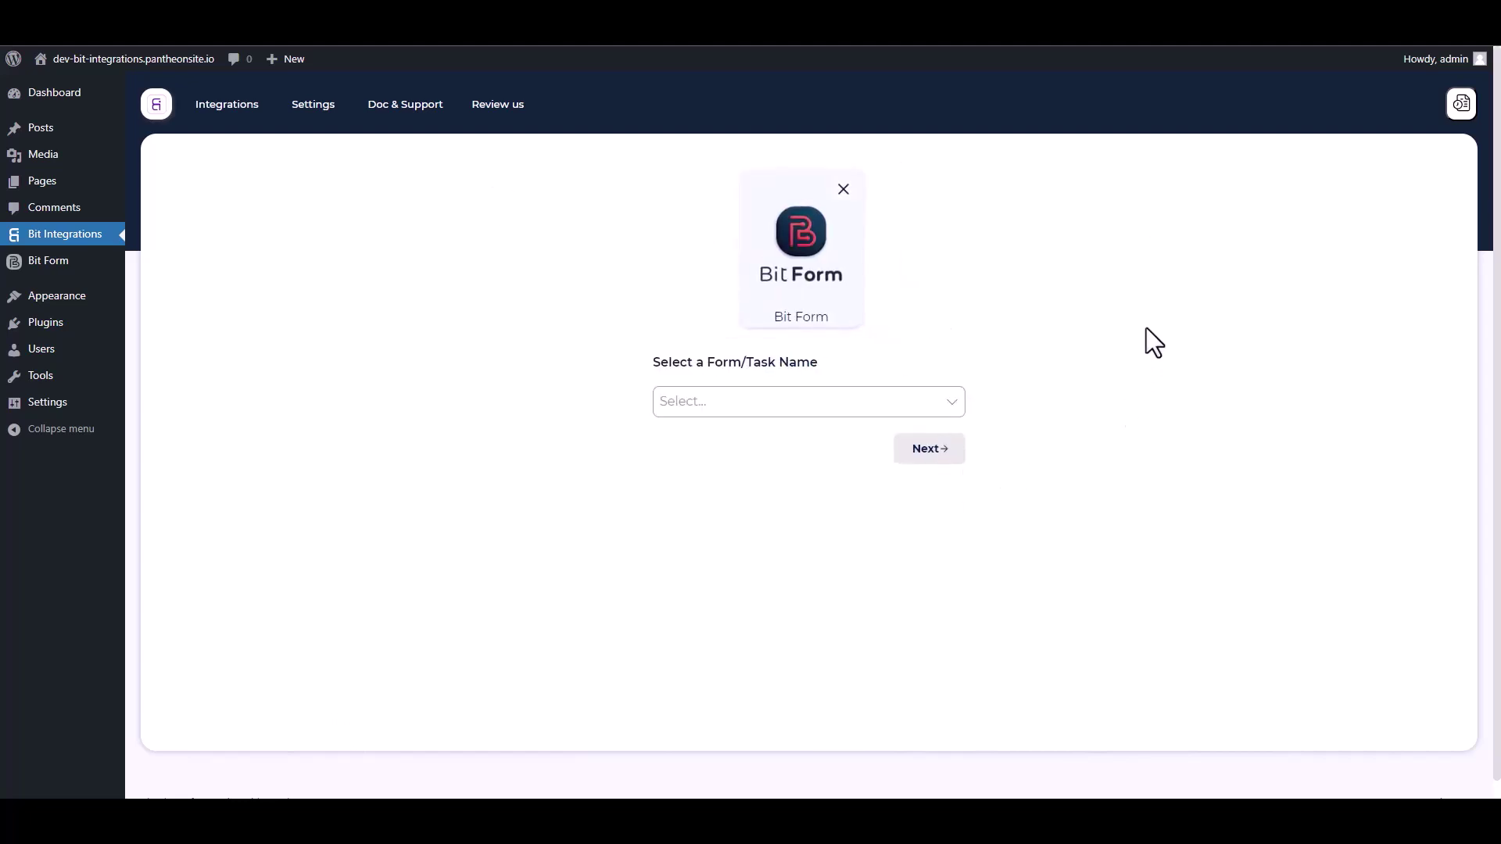
pyautogui.click(748, 403)
pyautogui.click(714, 441)
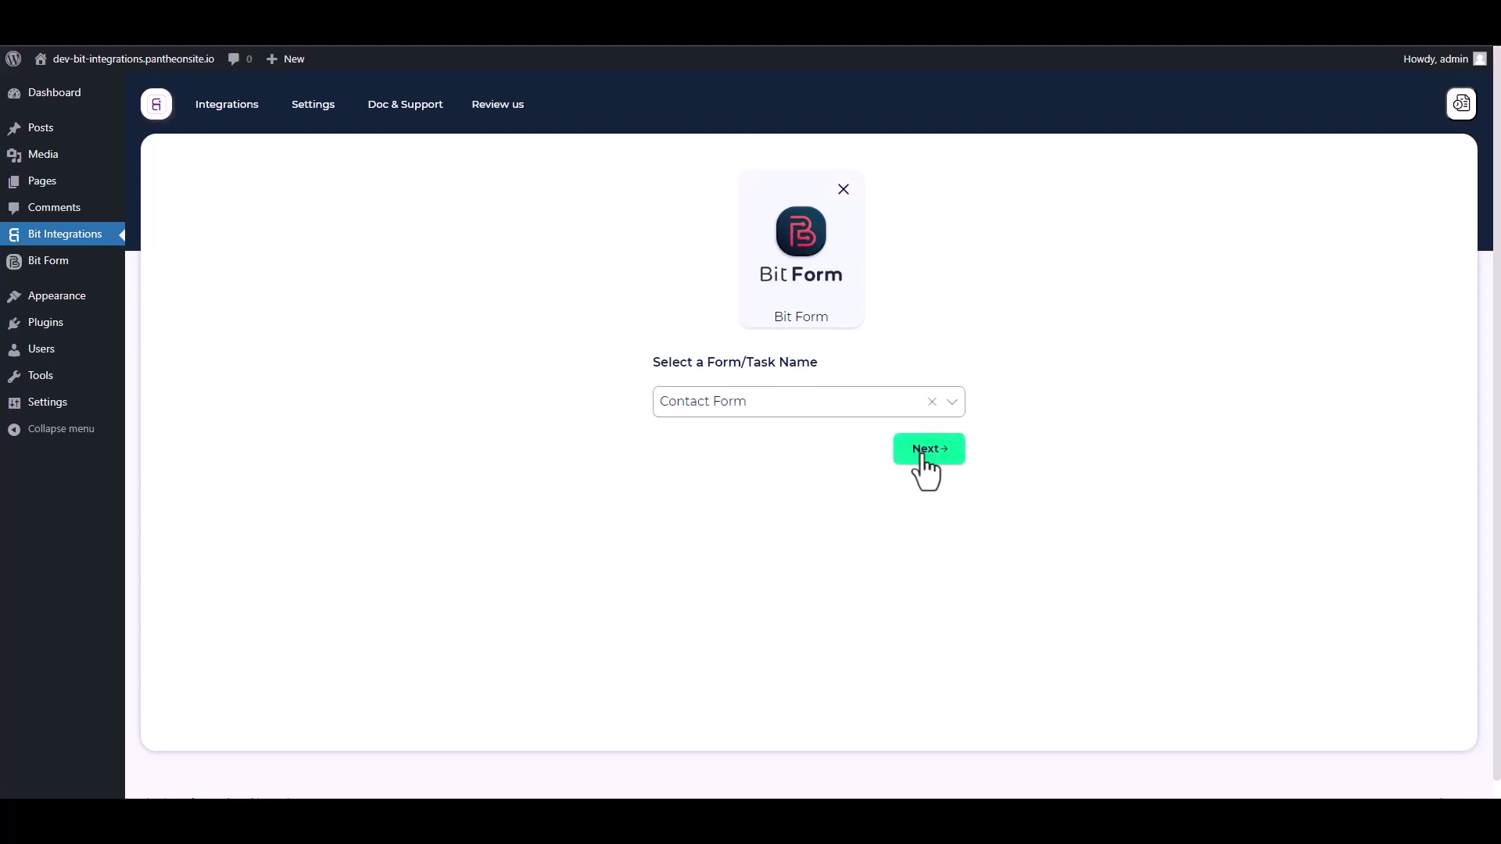
pyautogui.click(923, 456)
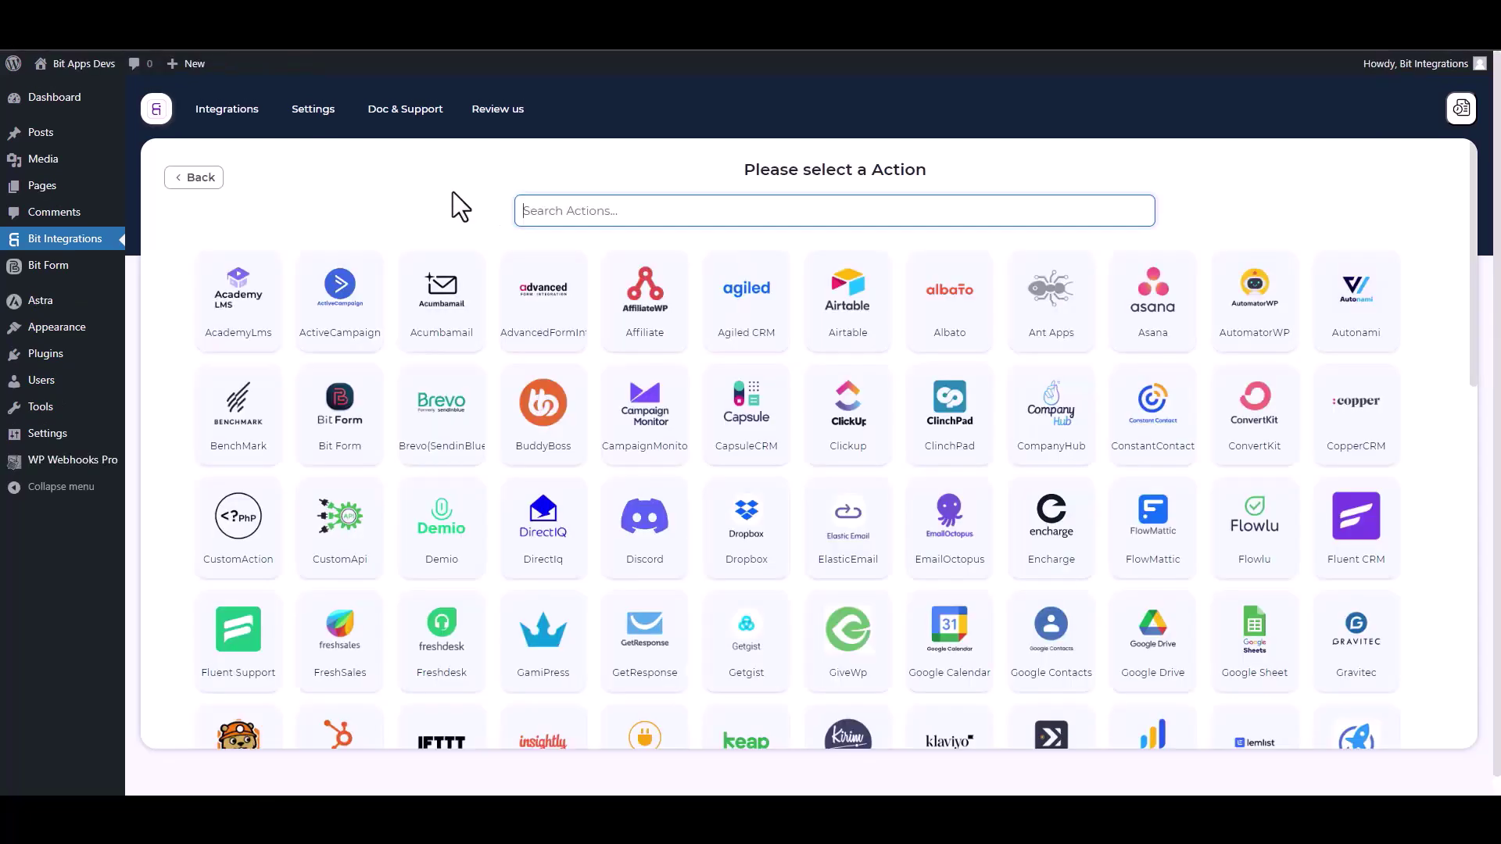
# Choose WPWebhooks as the action, searching 'wp', and go to WP Webhooks Pro's Flows page
pyautogui.write('wp')
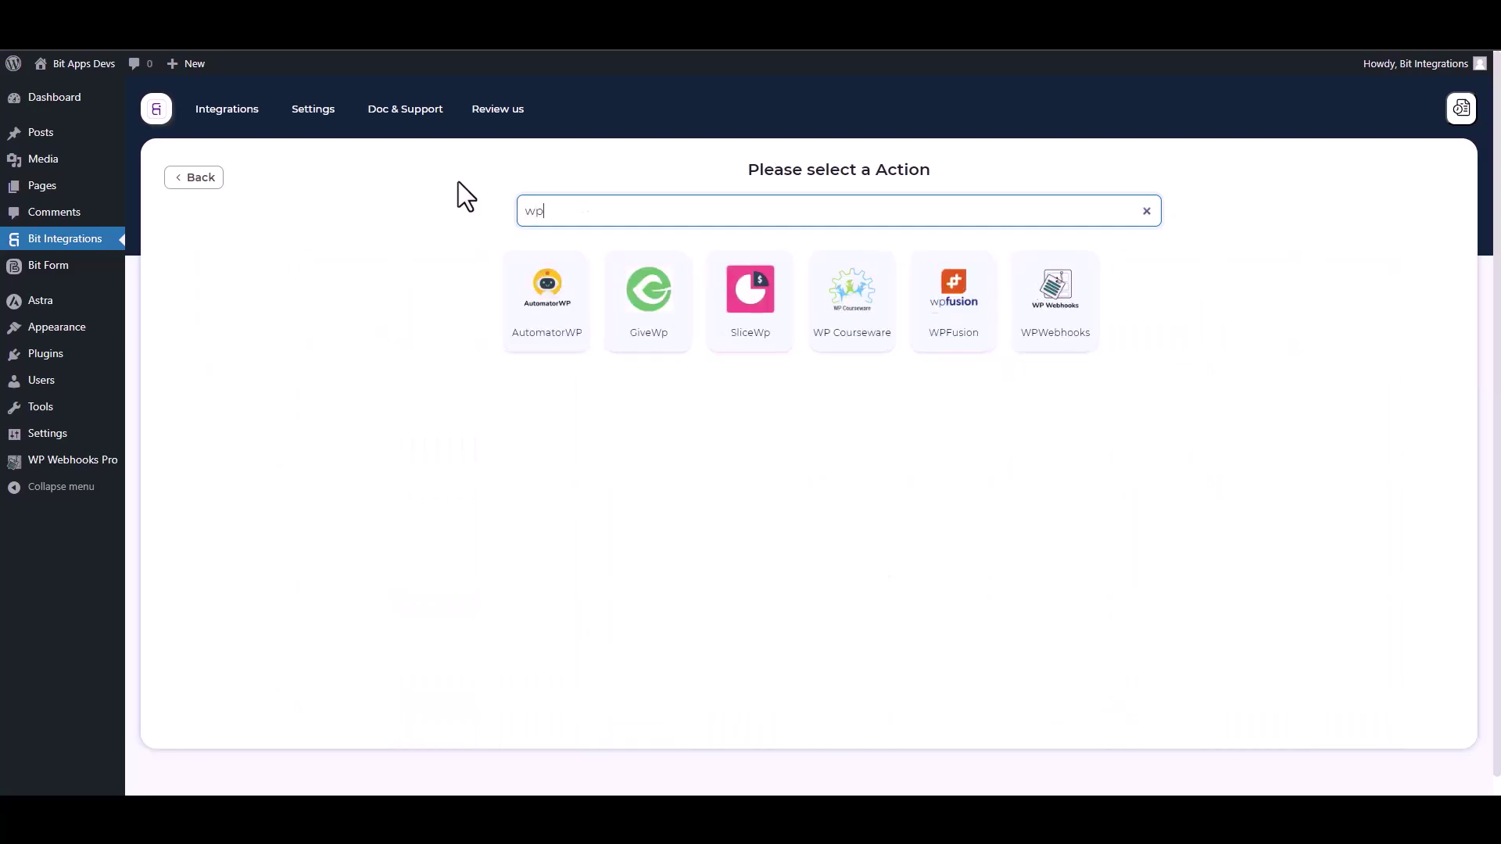
pyautogui.click(1067, 339)
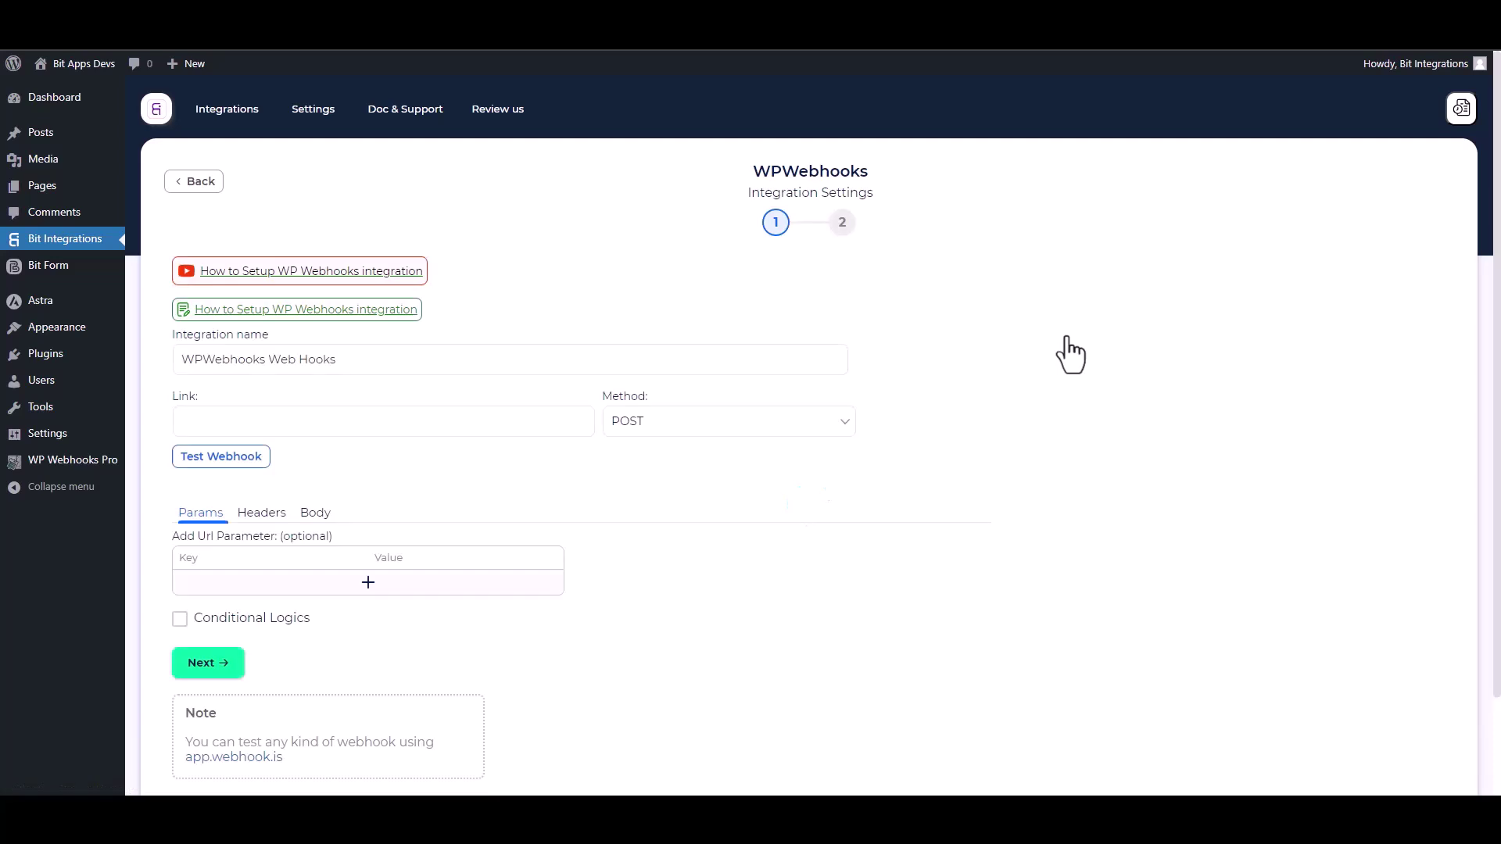
pyautogui.click(301, 429)
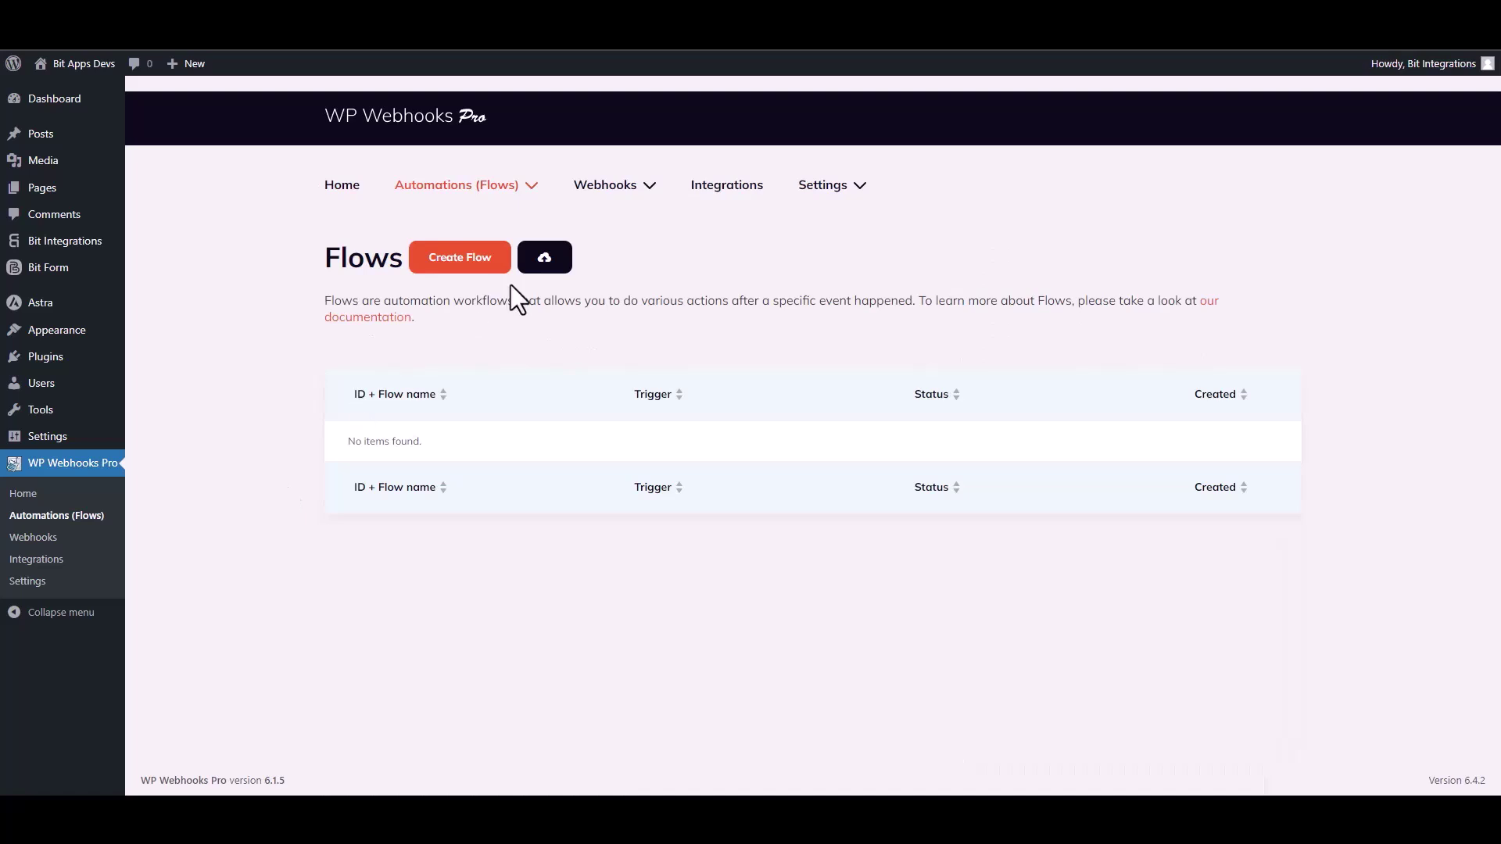
# Create a new WP Webhooks Pro flow named 'Bit Integrations'
pyautogui.click(463, 262)
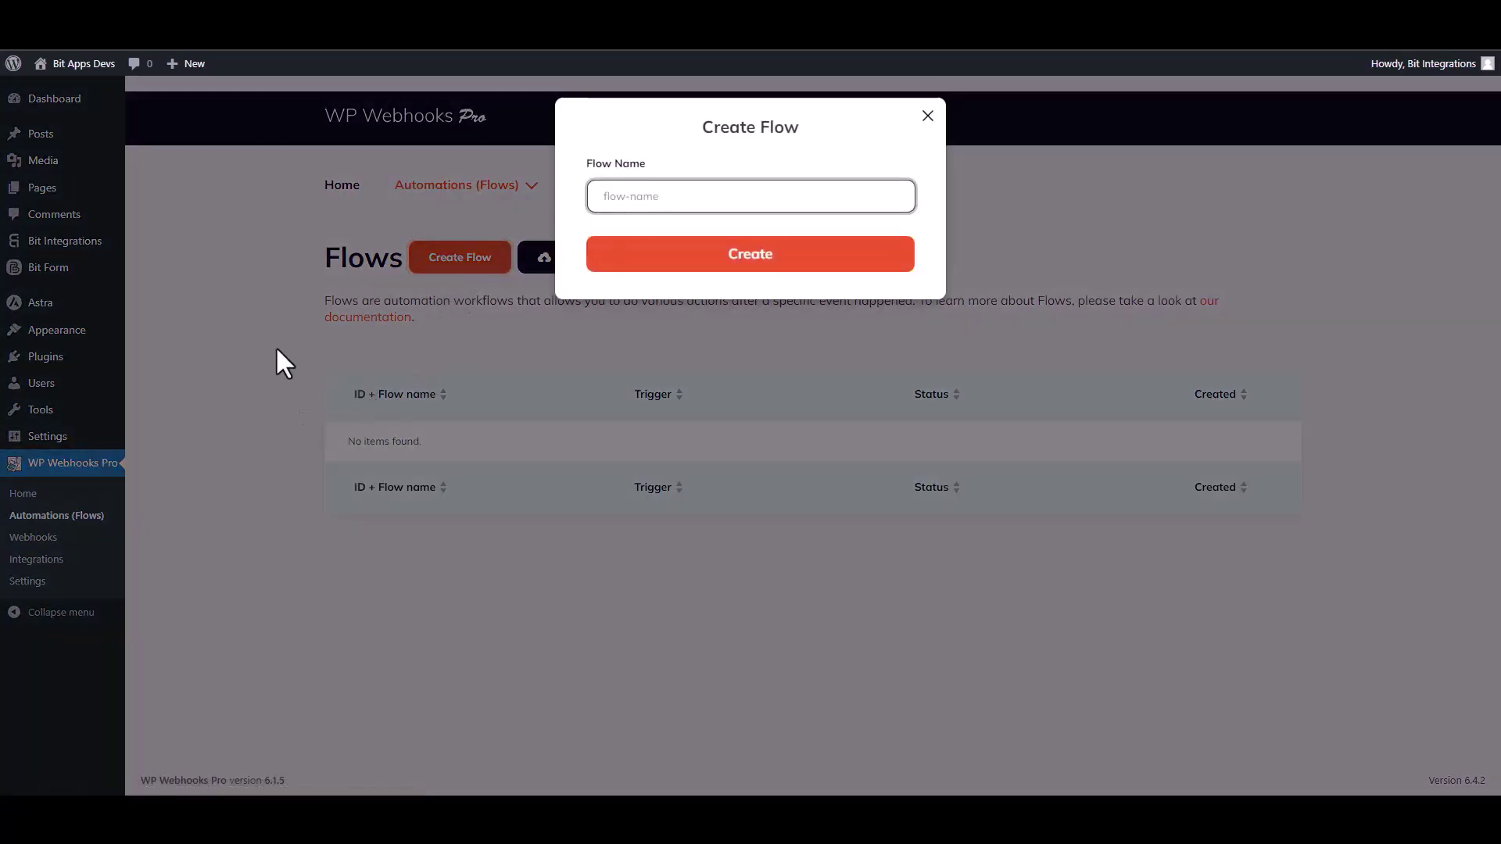
pyautogui.write('Bit Integrations')
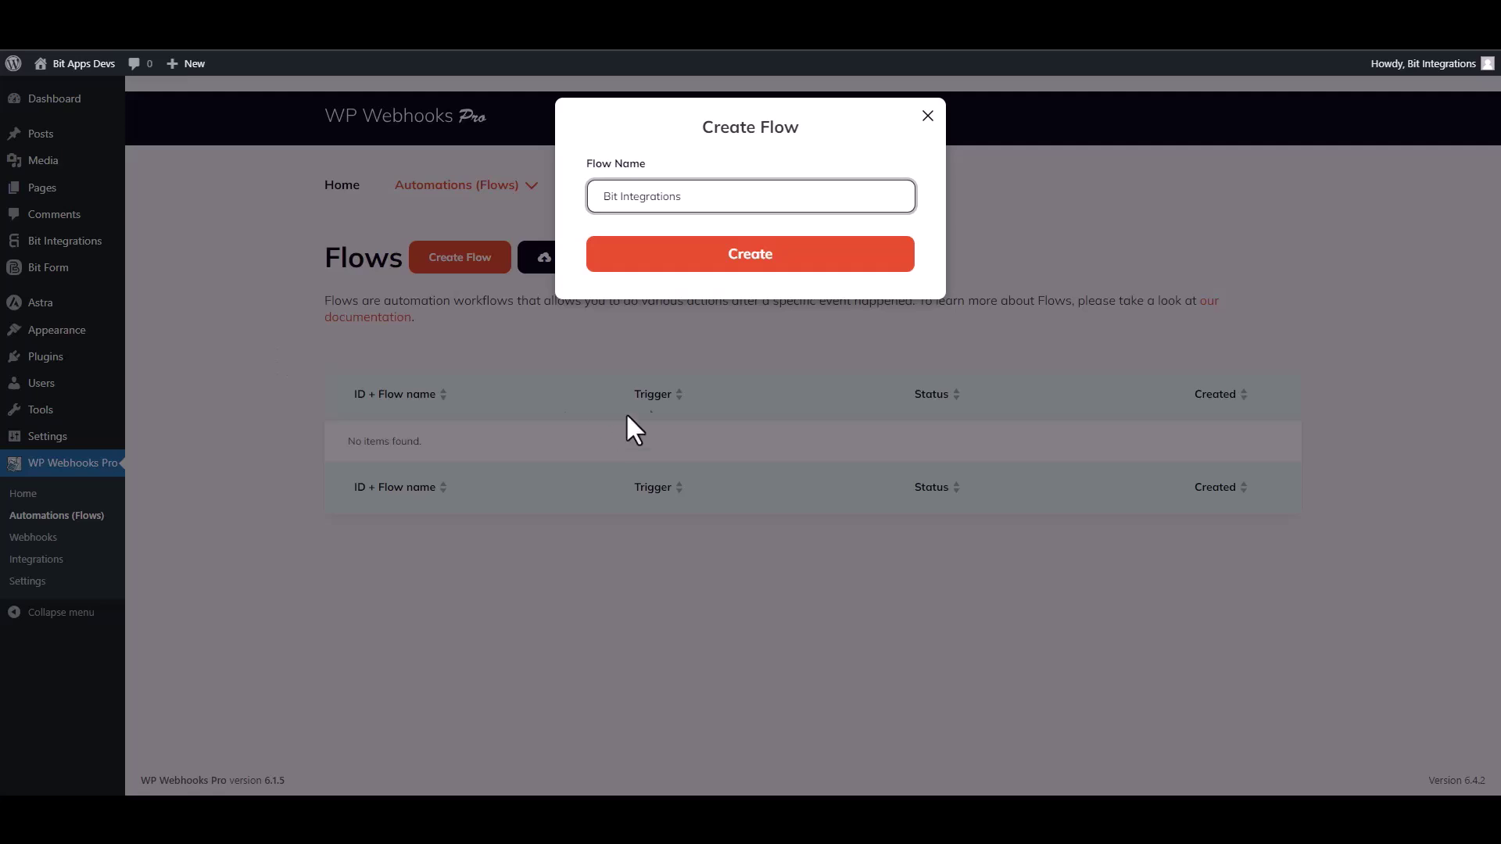
pyautogui.click(745, 271)
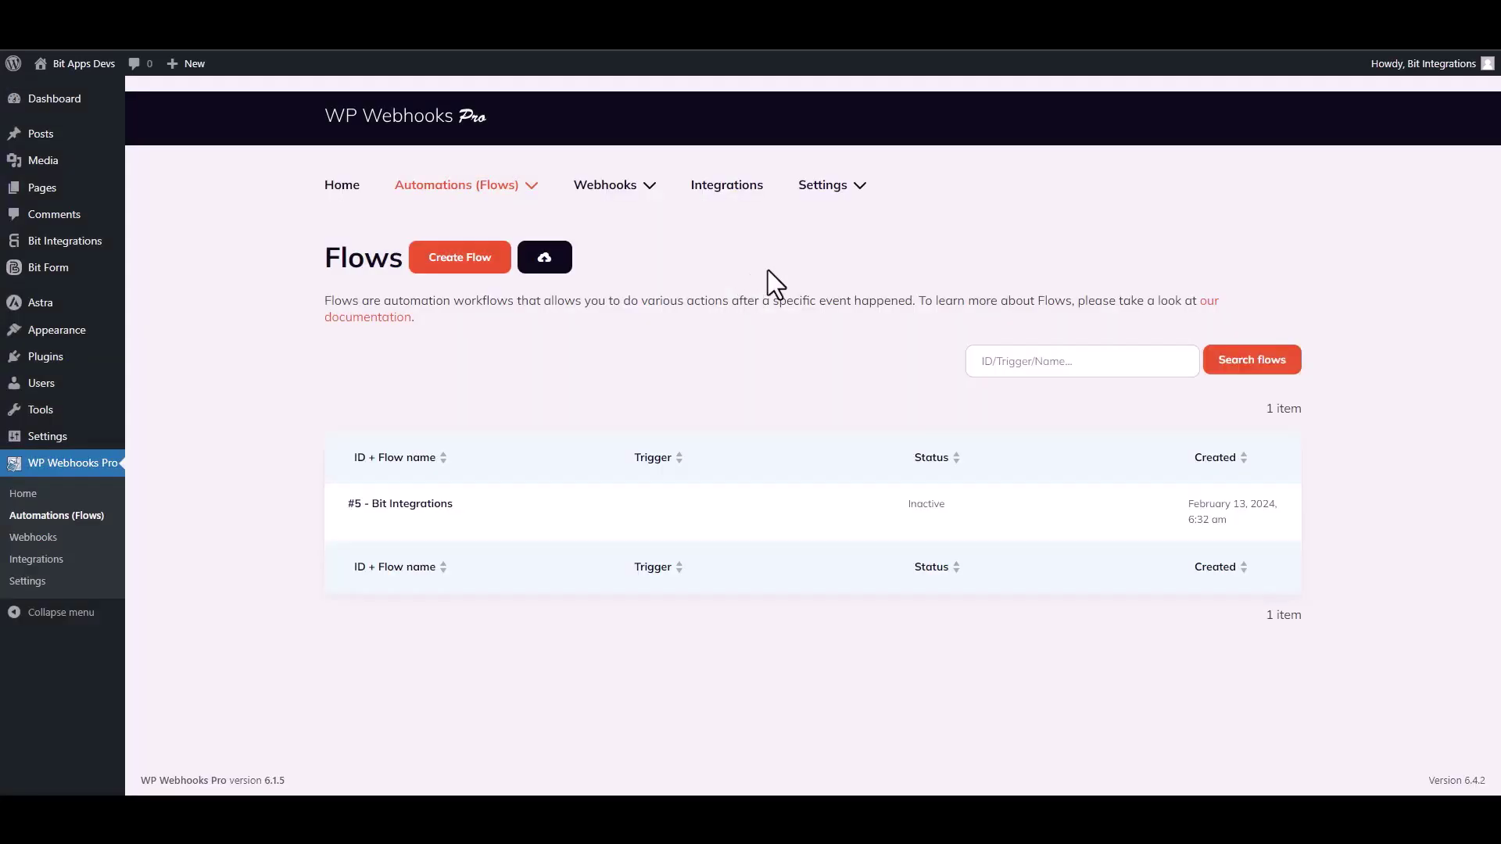
pyautogui.moveTo(394, 536)
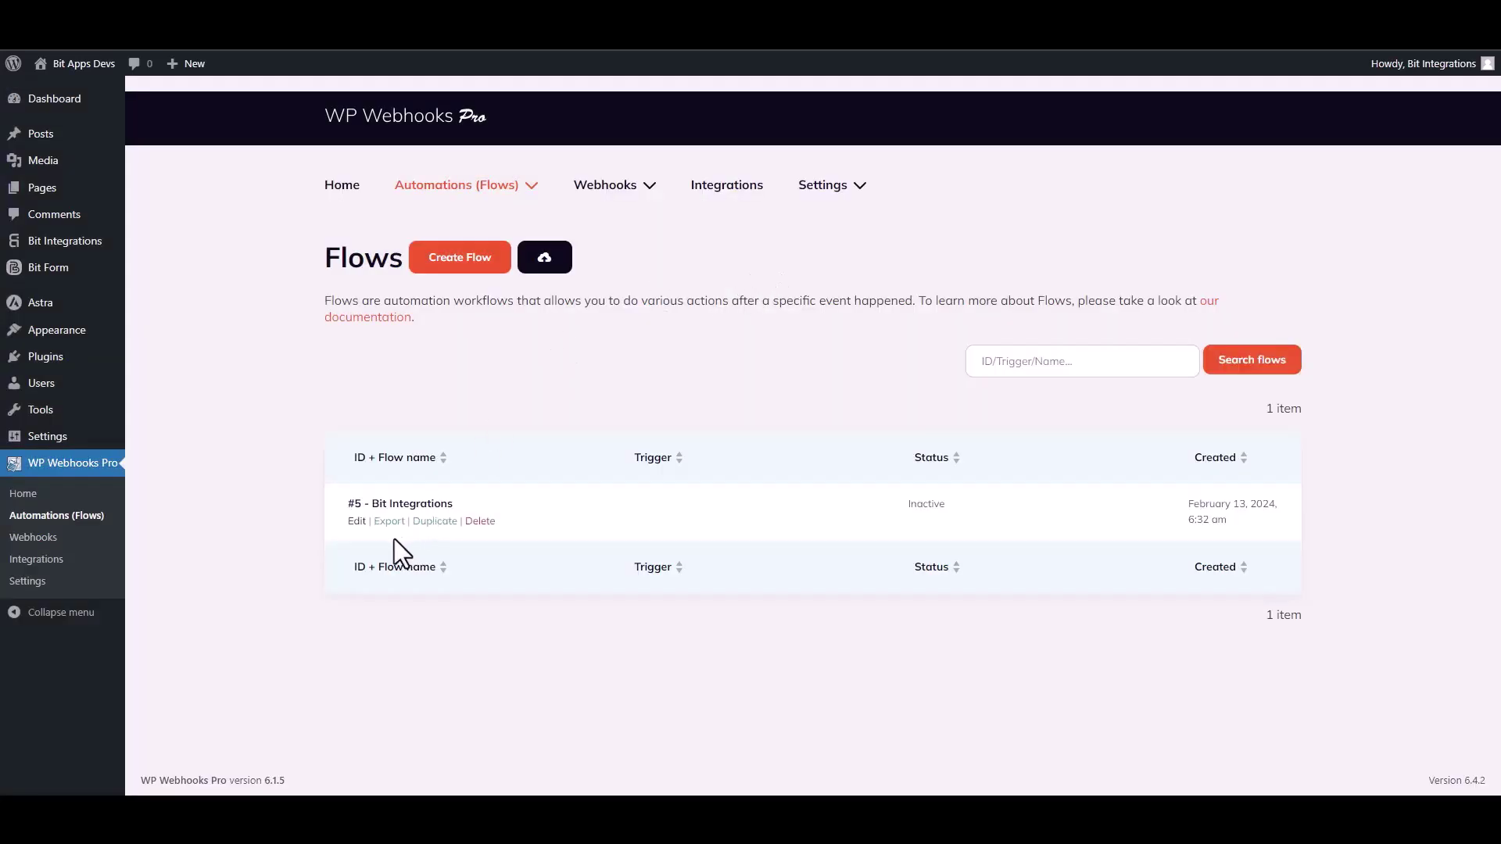
# Give flow #5 the Webhooks 'HTTP request received' trigger and copy its receivable trigger URL
pyautogui.click(351, 523)
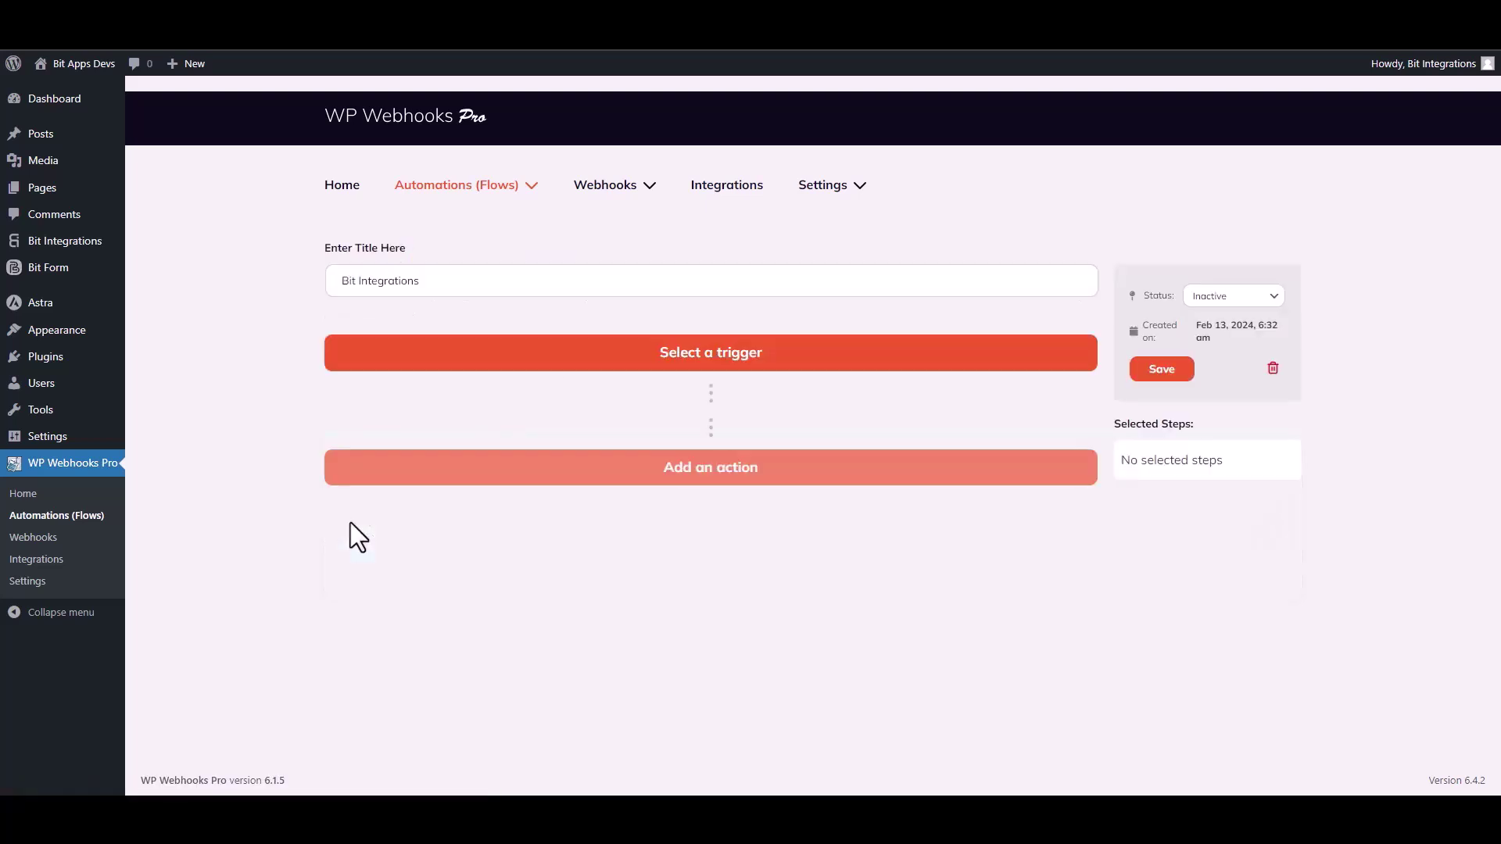
pyautogui.click(750, 362)
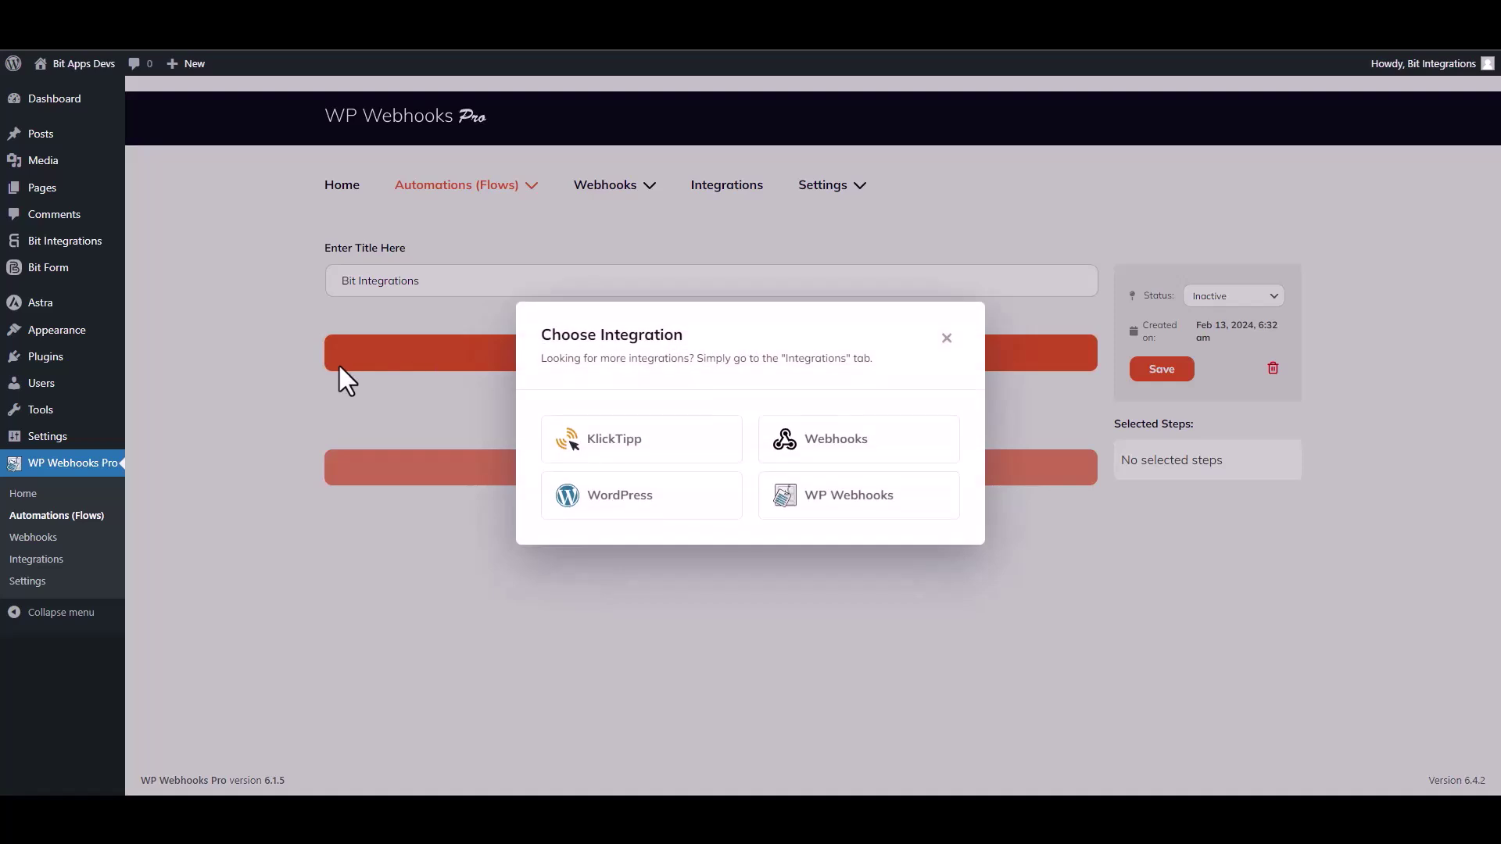
pyautogui.click(845, 444)
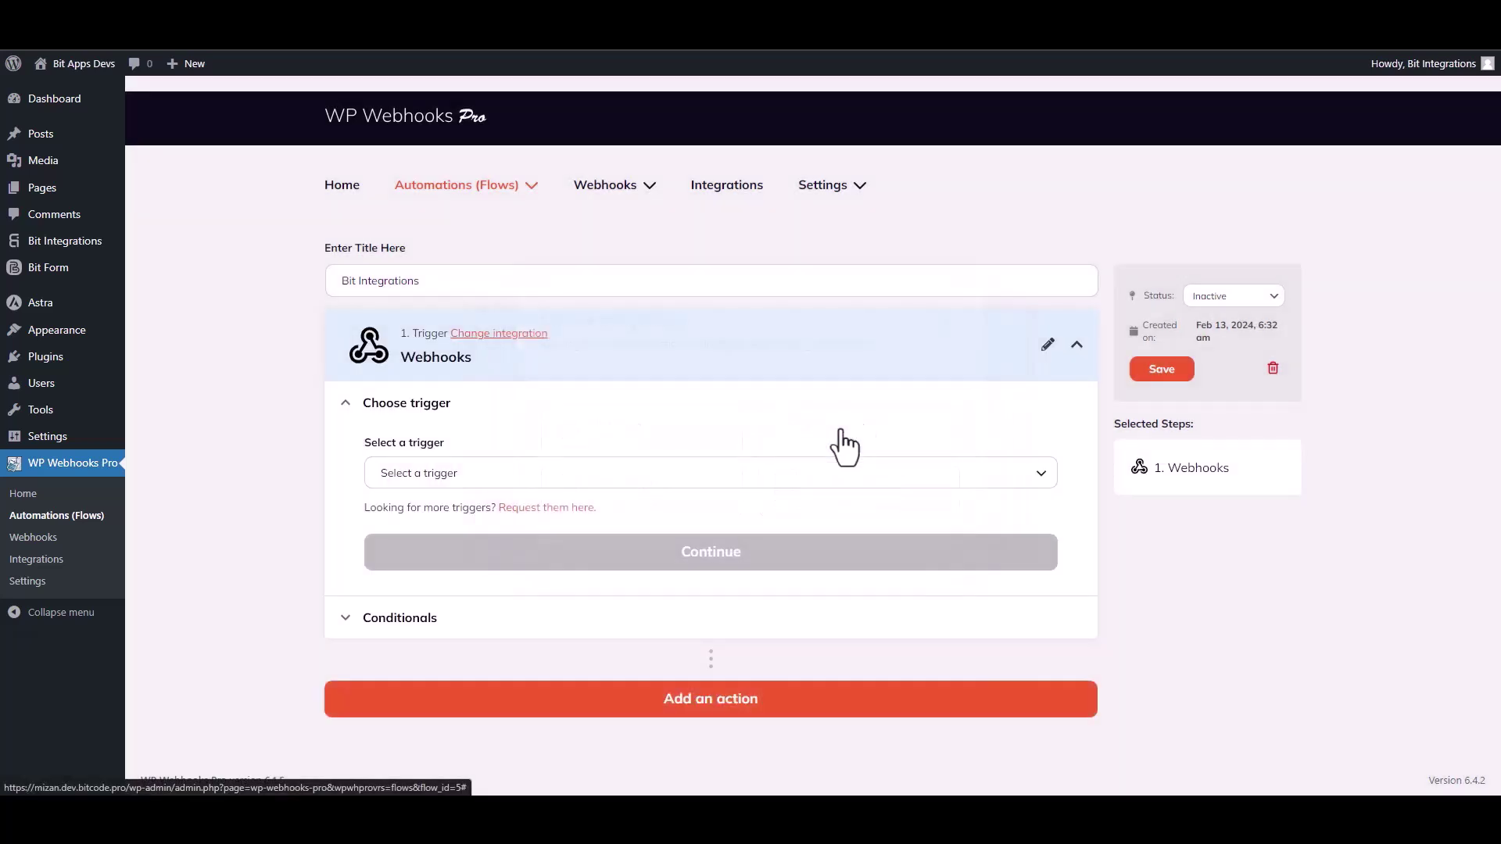
pyautogui.click(454, 478)
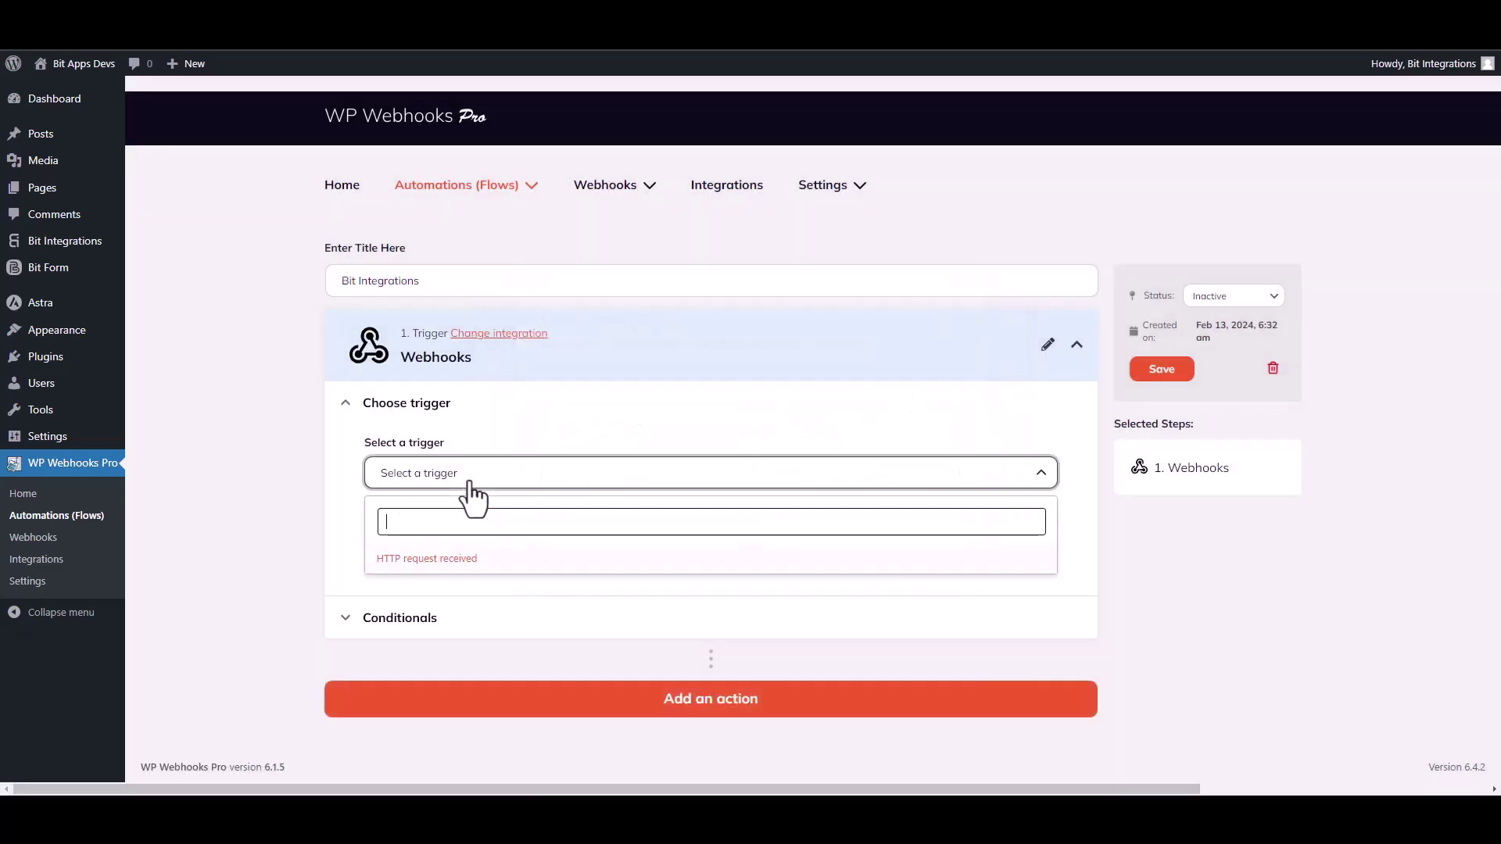
pyautogui.click(450, 560)
pyautogui.click(694, 574)
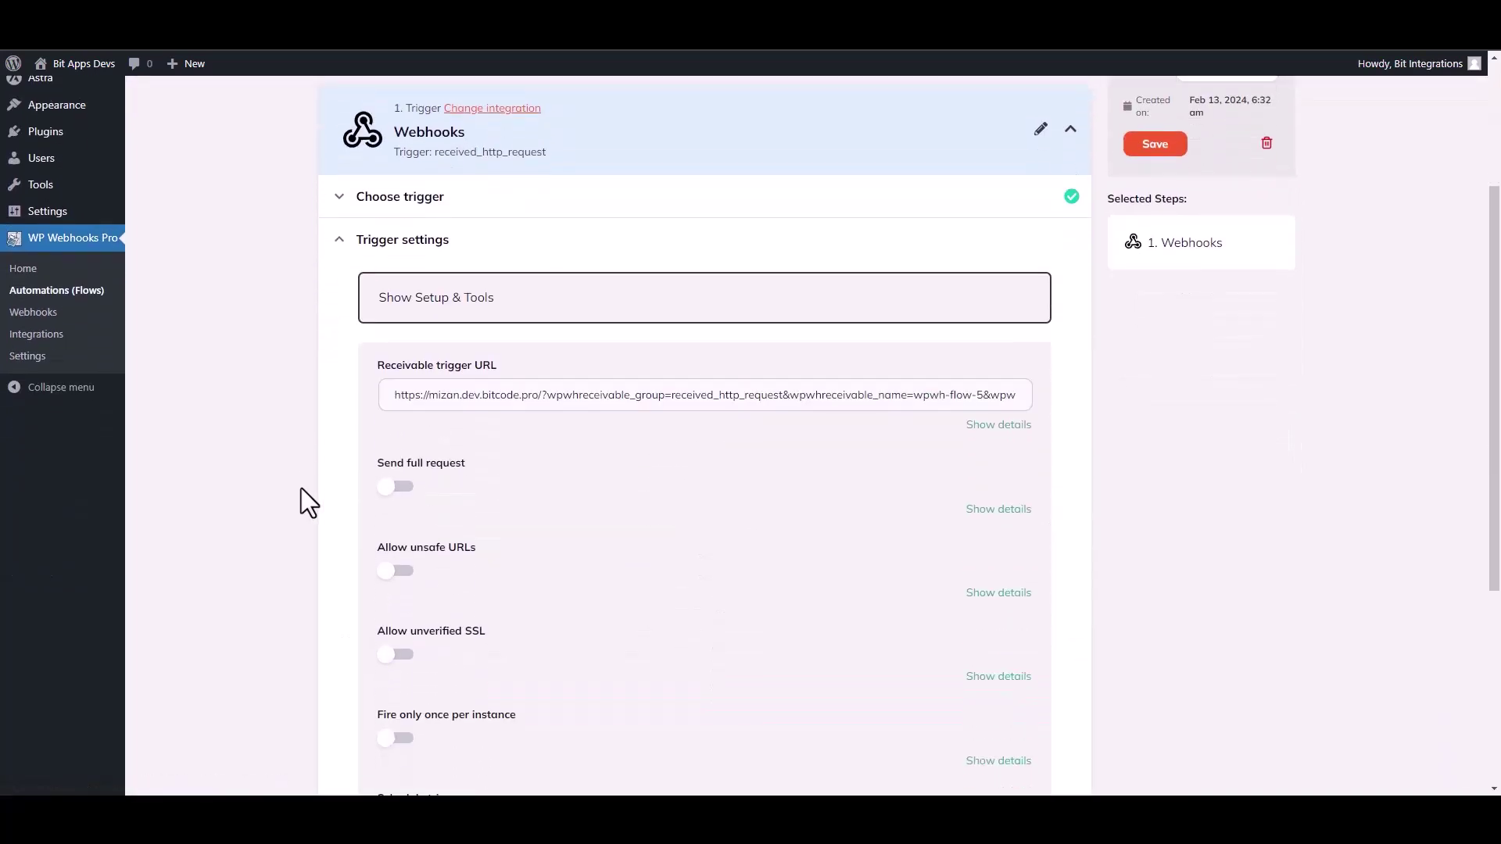
pyautogui.click(598, 396)
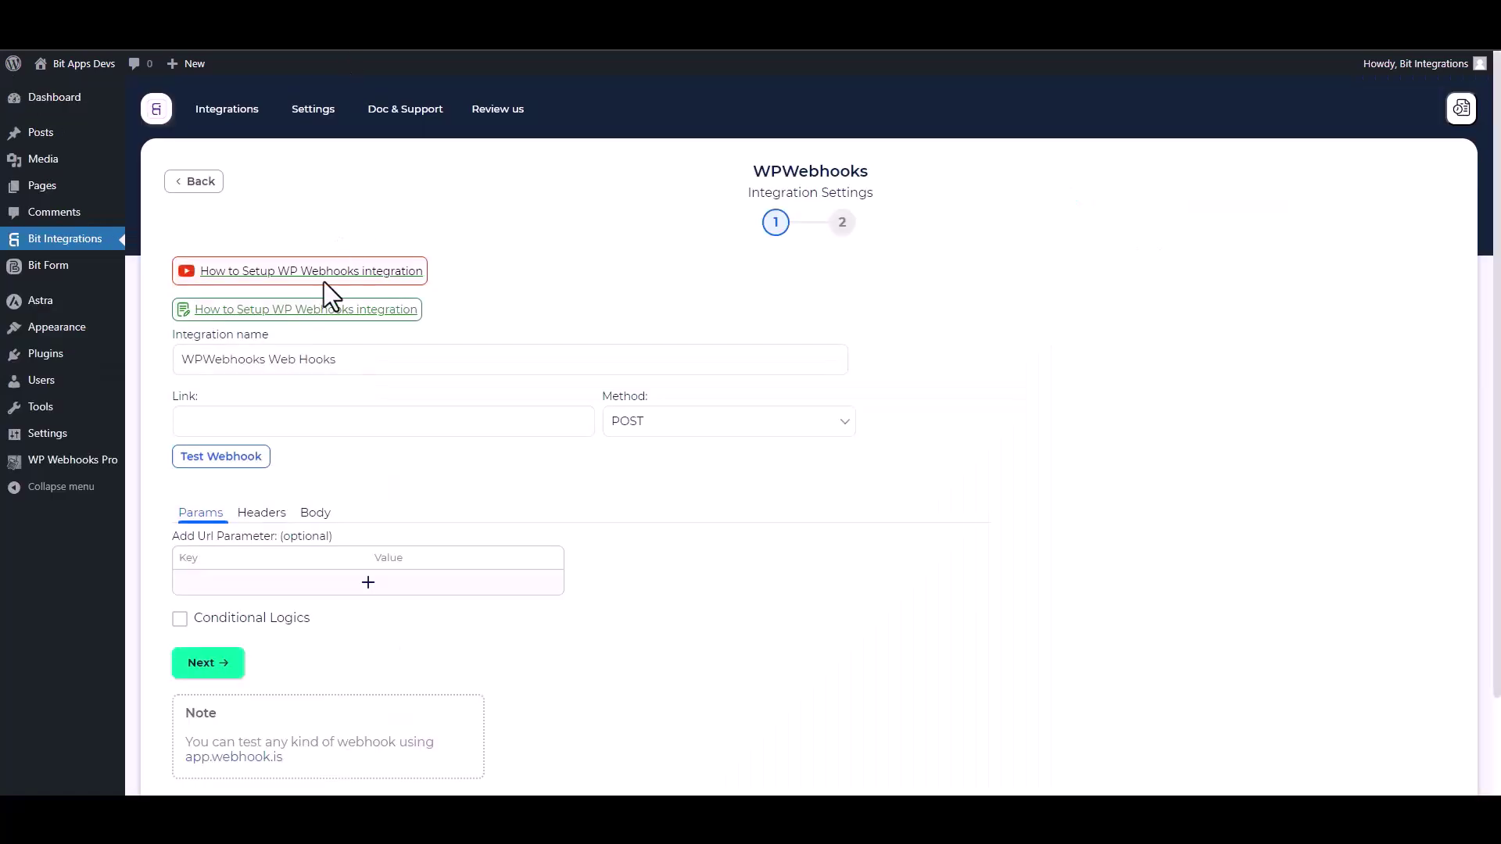
# Paste the receivable trigger URL into the WPWebhooks Link field
pyautogui.click(257, 420)
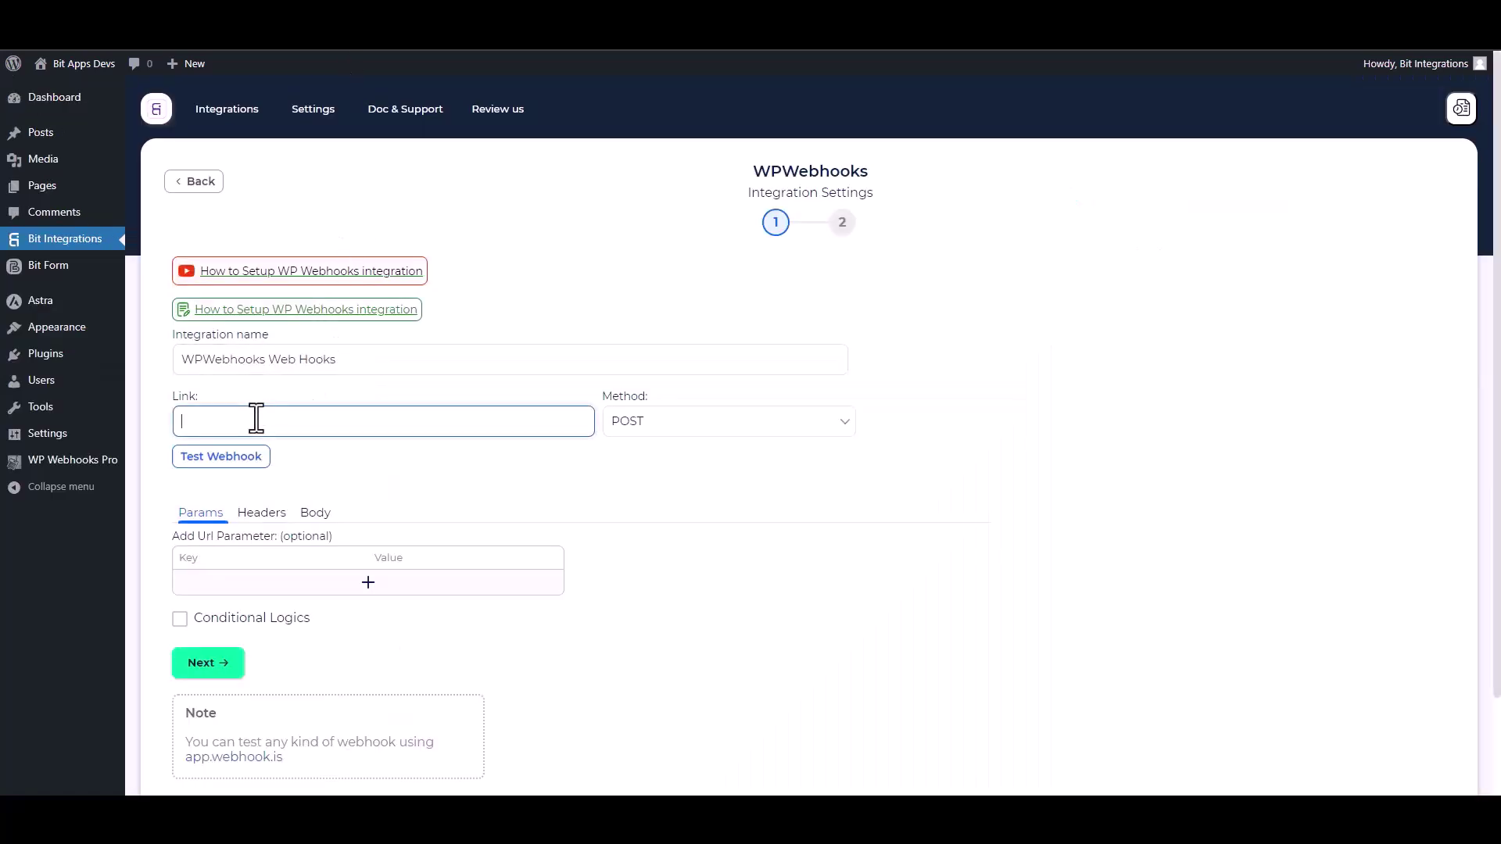
pyautogui.hotkey('ctrl', 'v')
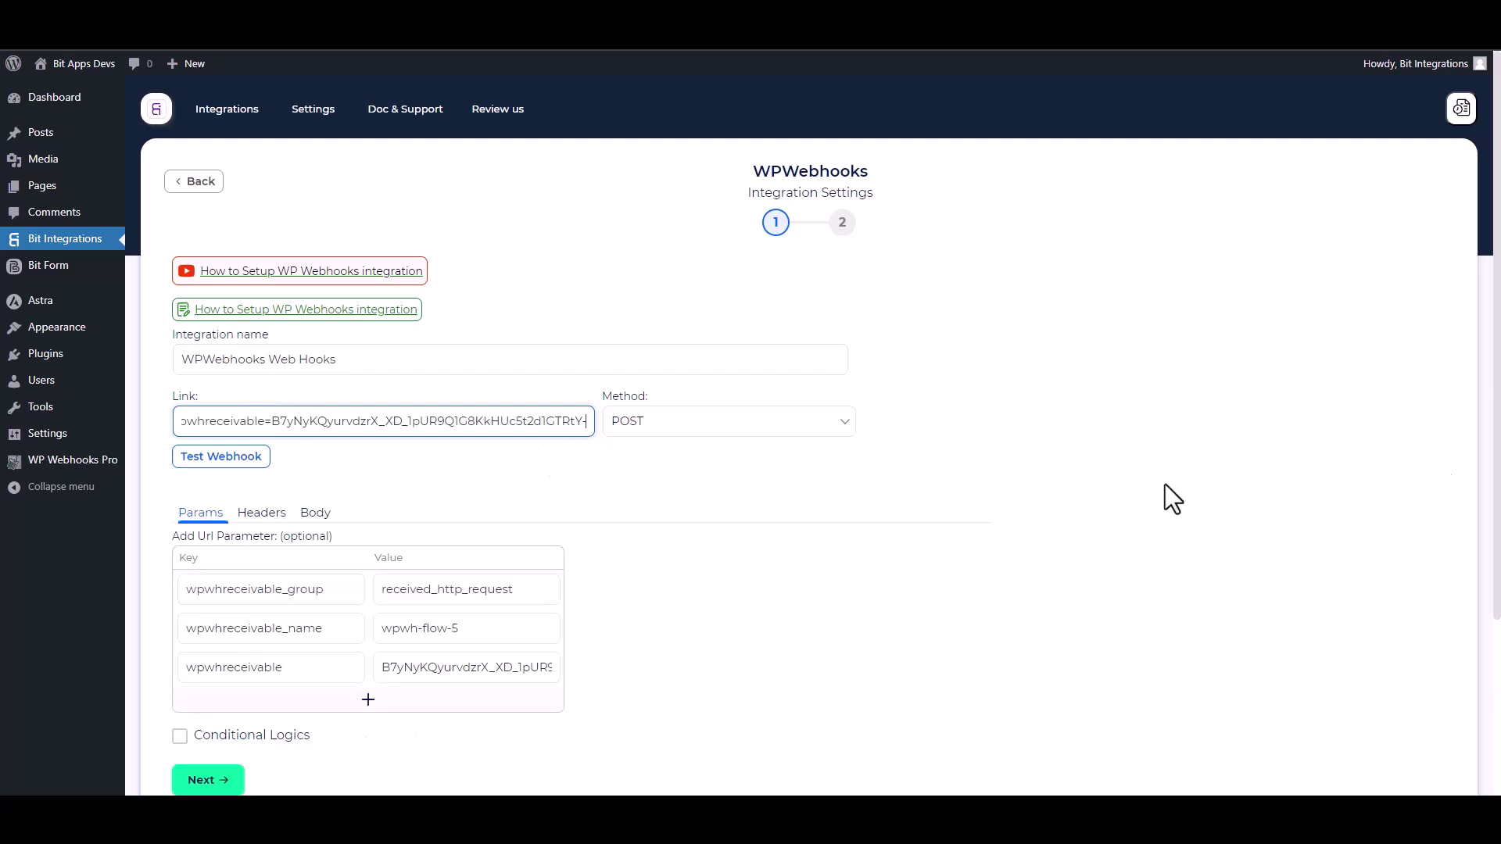
pyautogui.scroll(-2, 426, 479)
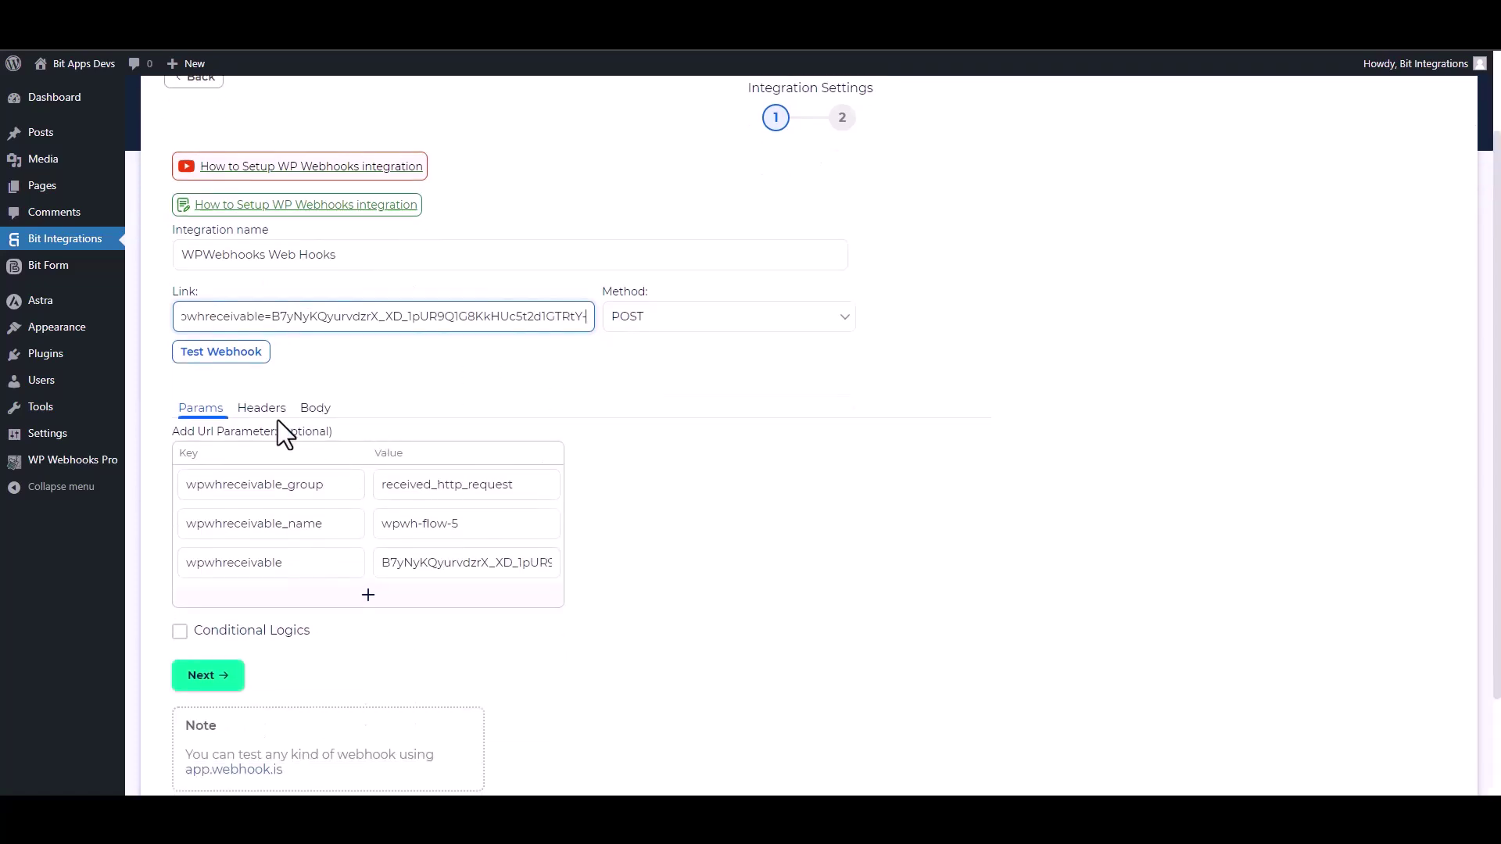
# In the Body settings, enable Send All Data with application/json content type
pyautogui.click(323, 414)
pyautogui.click(205, 454)
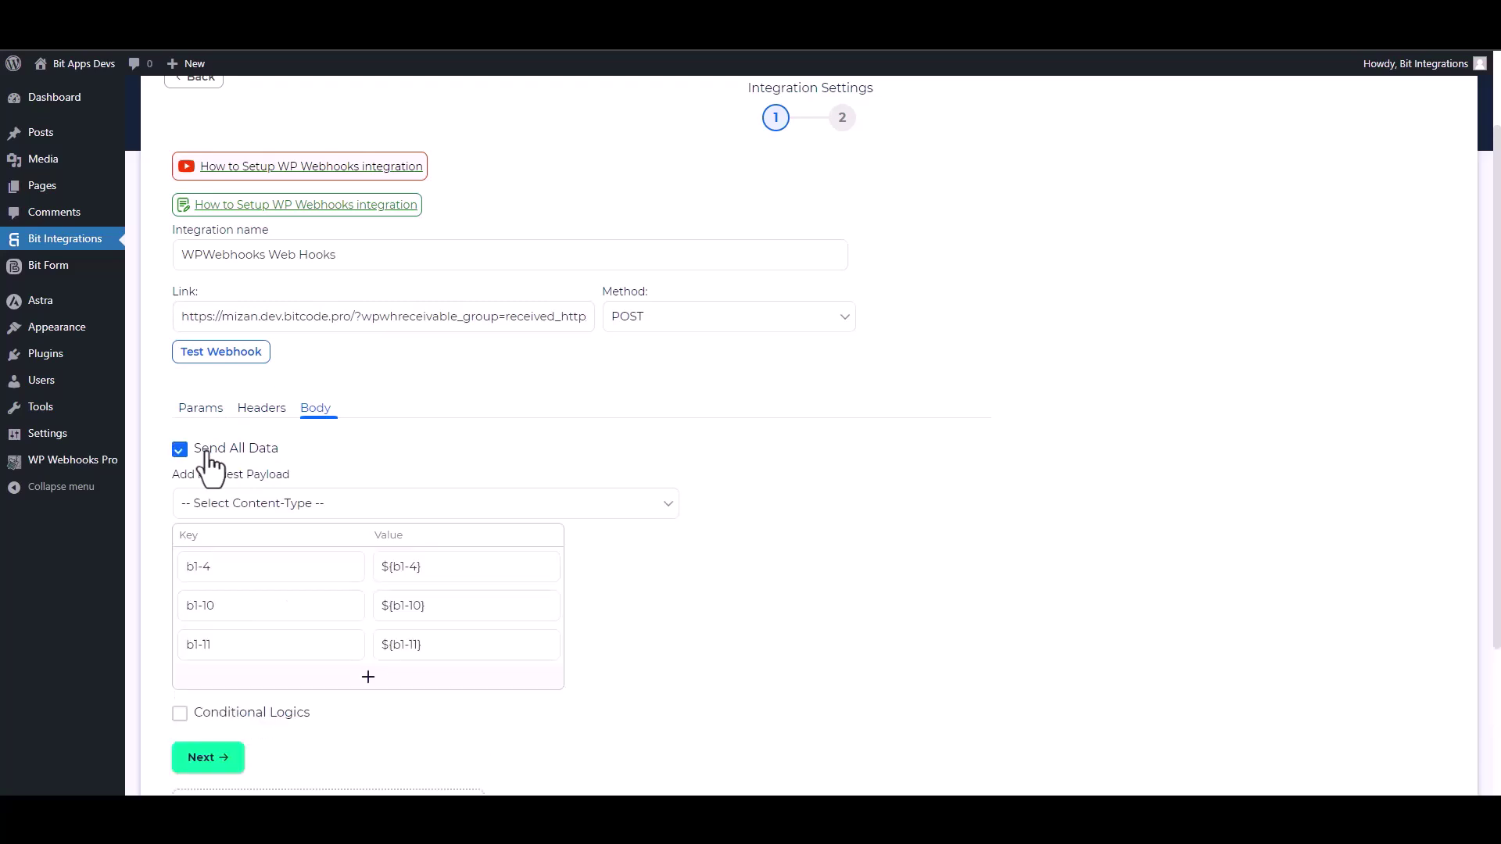
pyautogui.click(318, 520)
pyautogui.click(260, 545)
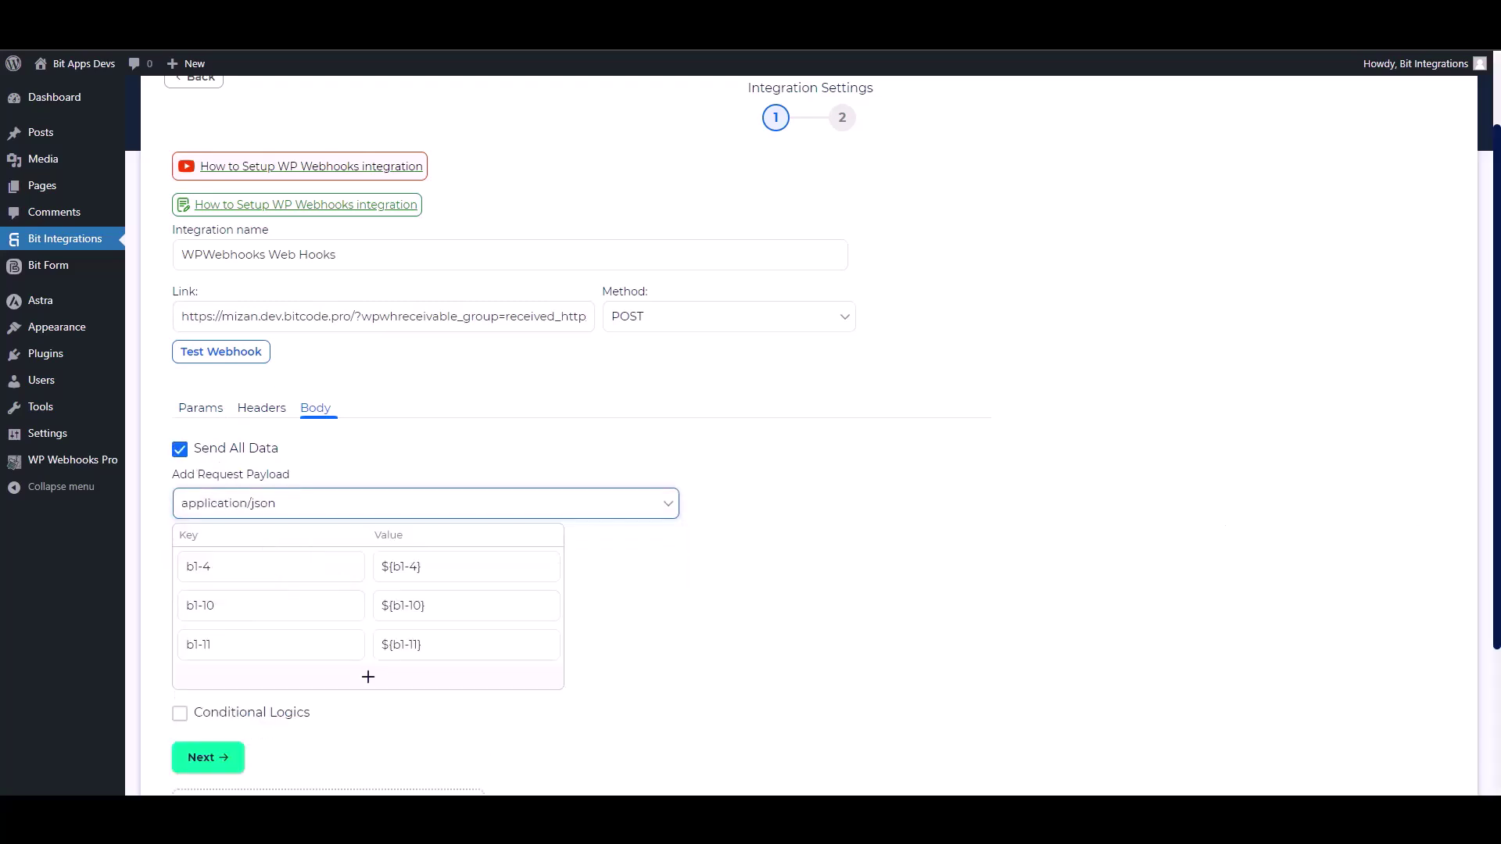
pyautogui.scroll(-2, 1137, 560)
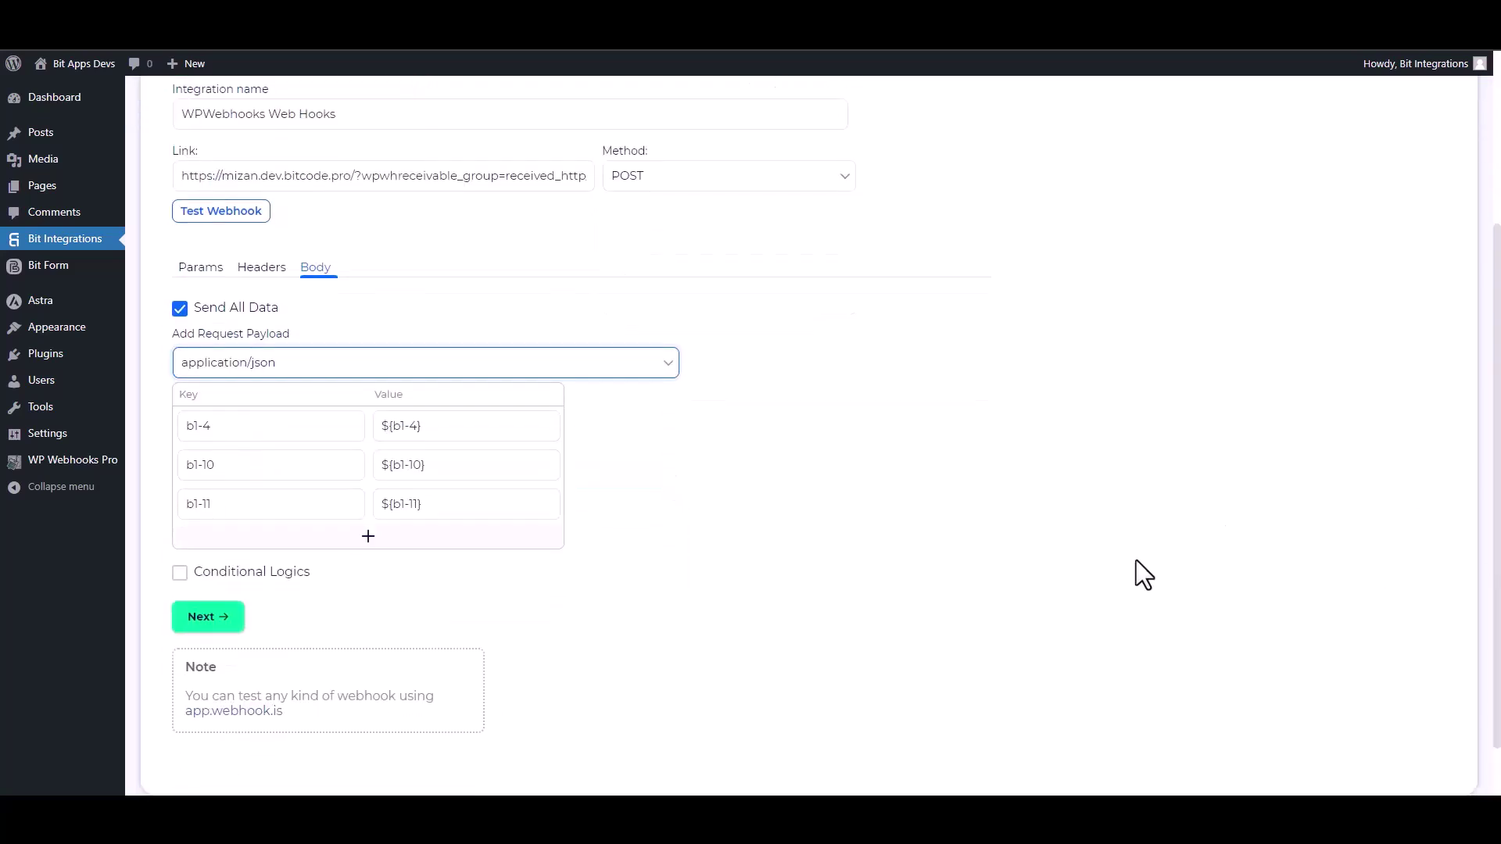
# Run Test Webhook successfully, then toggle Conditional Logics on and back off
pyautogui.click(252, 214)
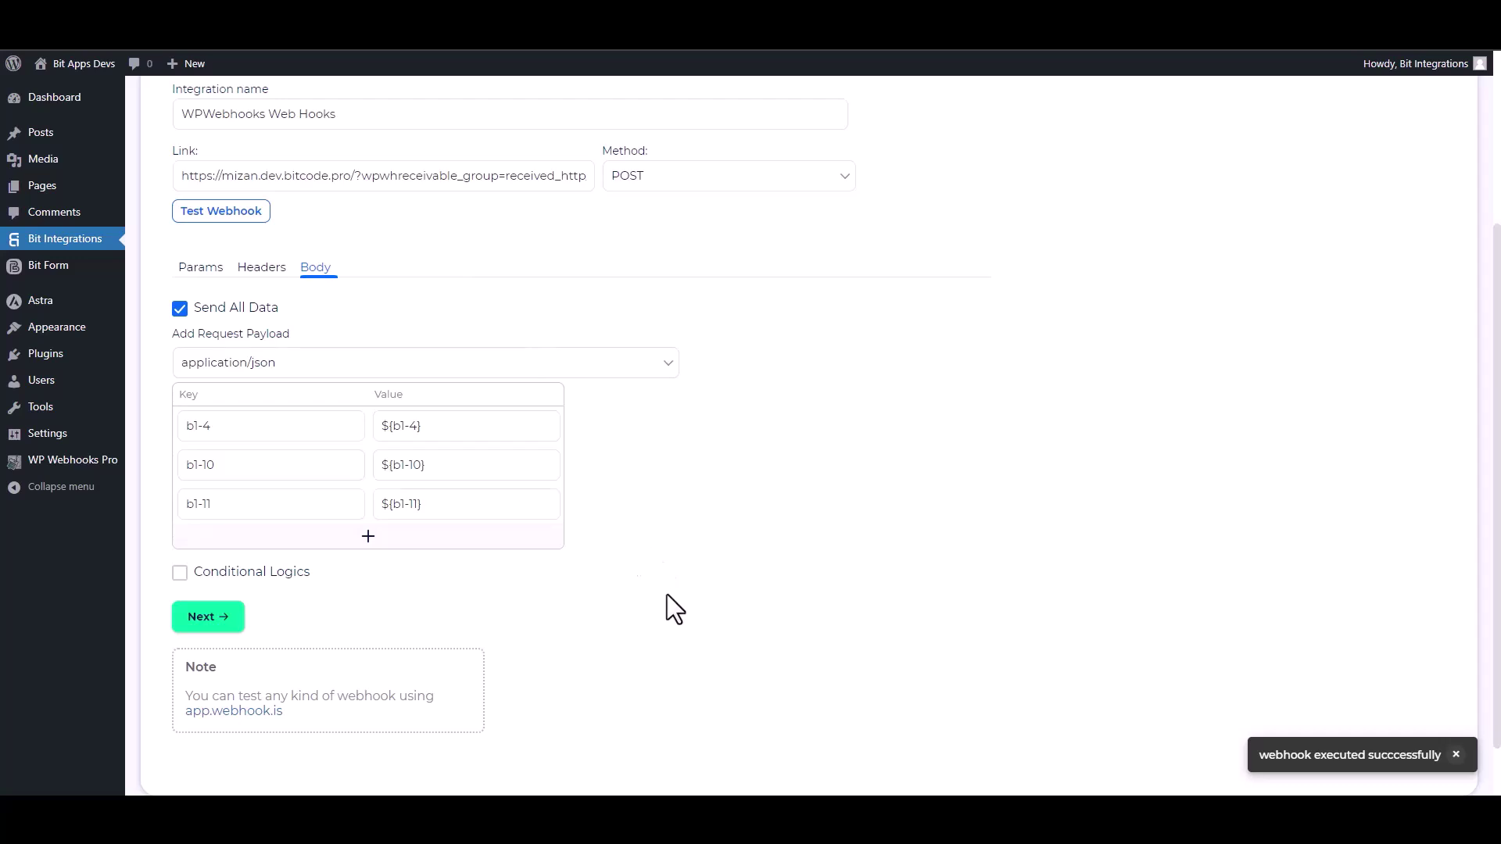
pyautogui.click(264, 576)
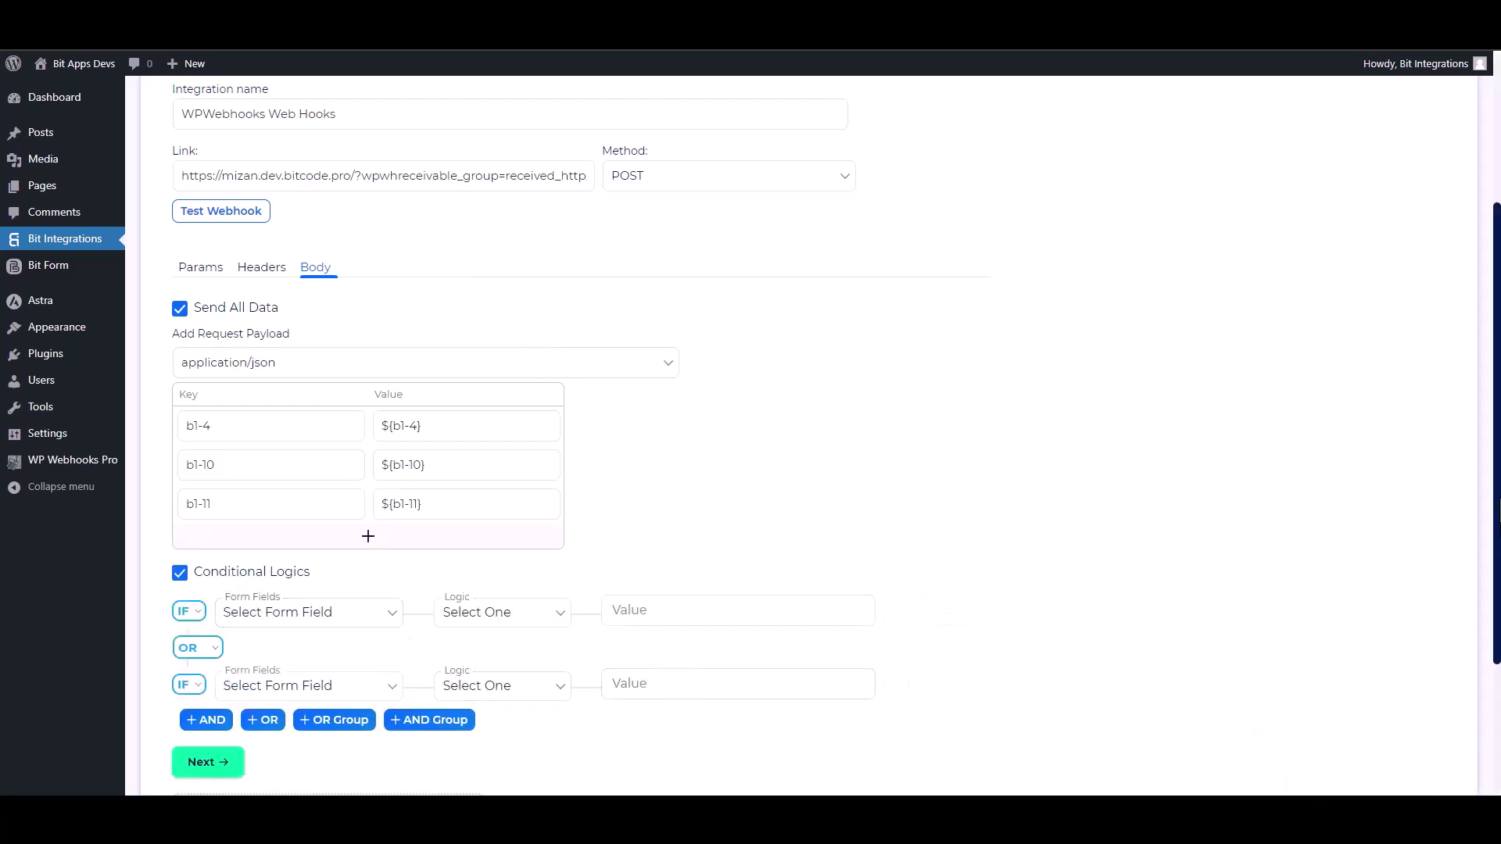
pyautogui.scroll(-2, 672, 656)
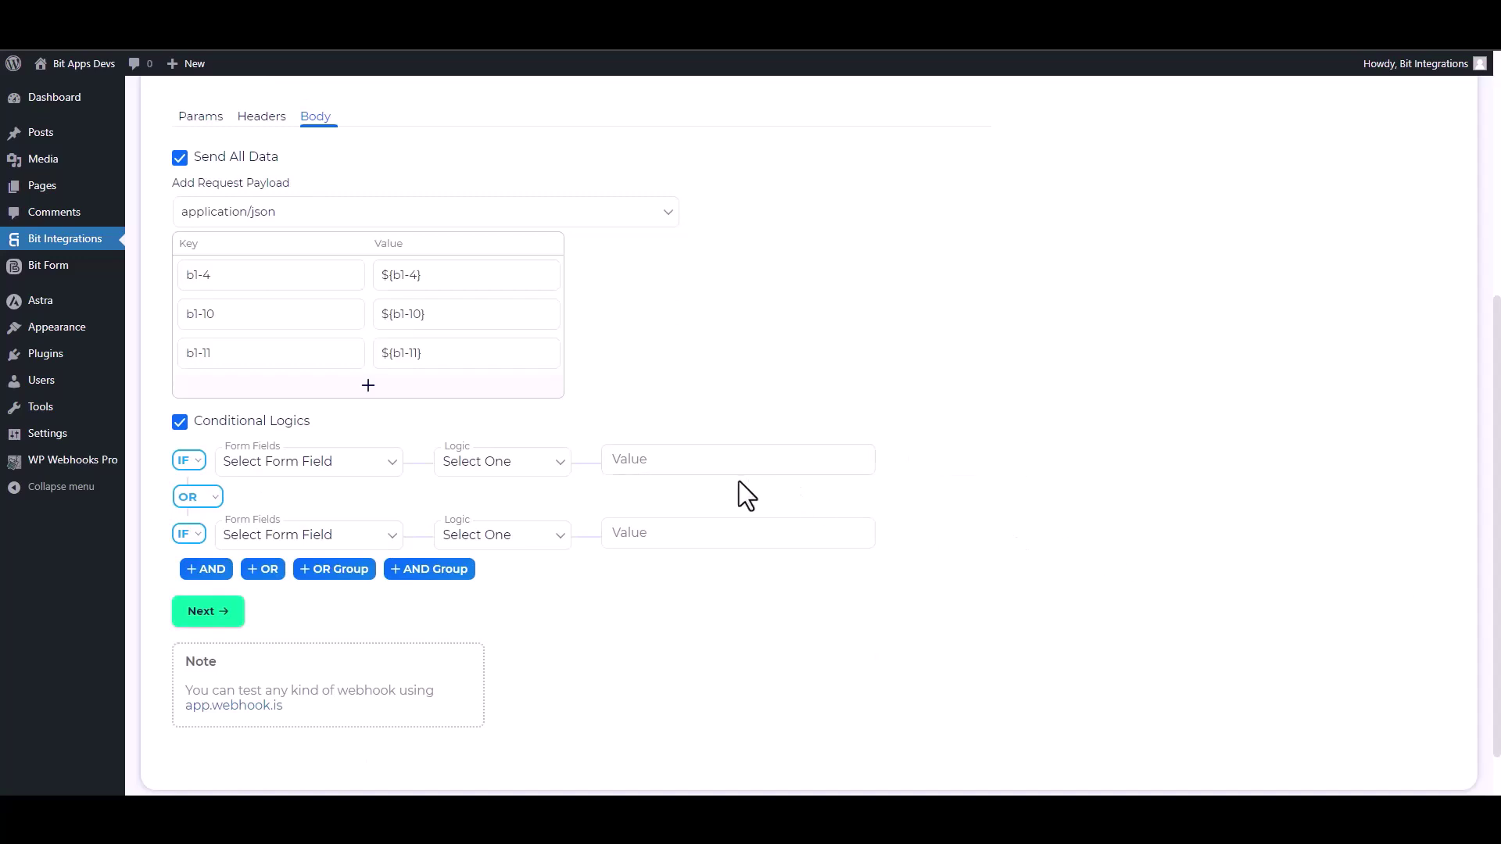
pyautogui.click(180, 422)
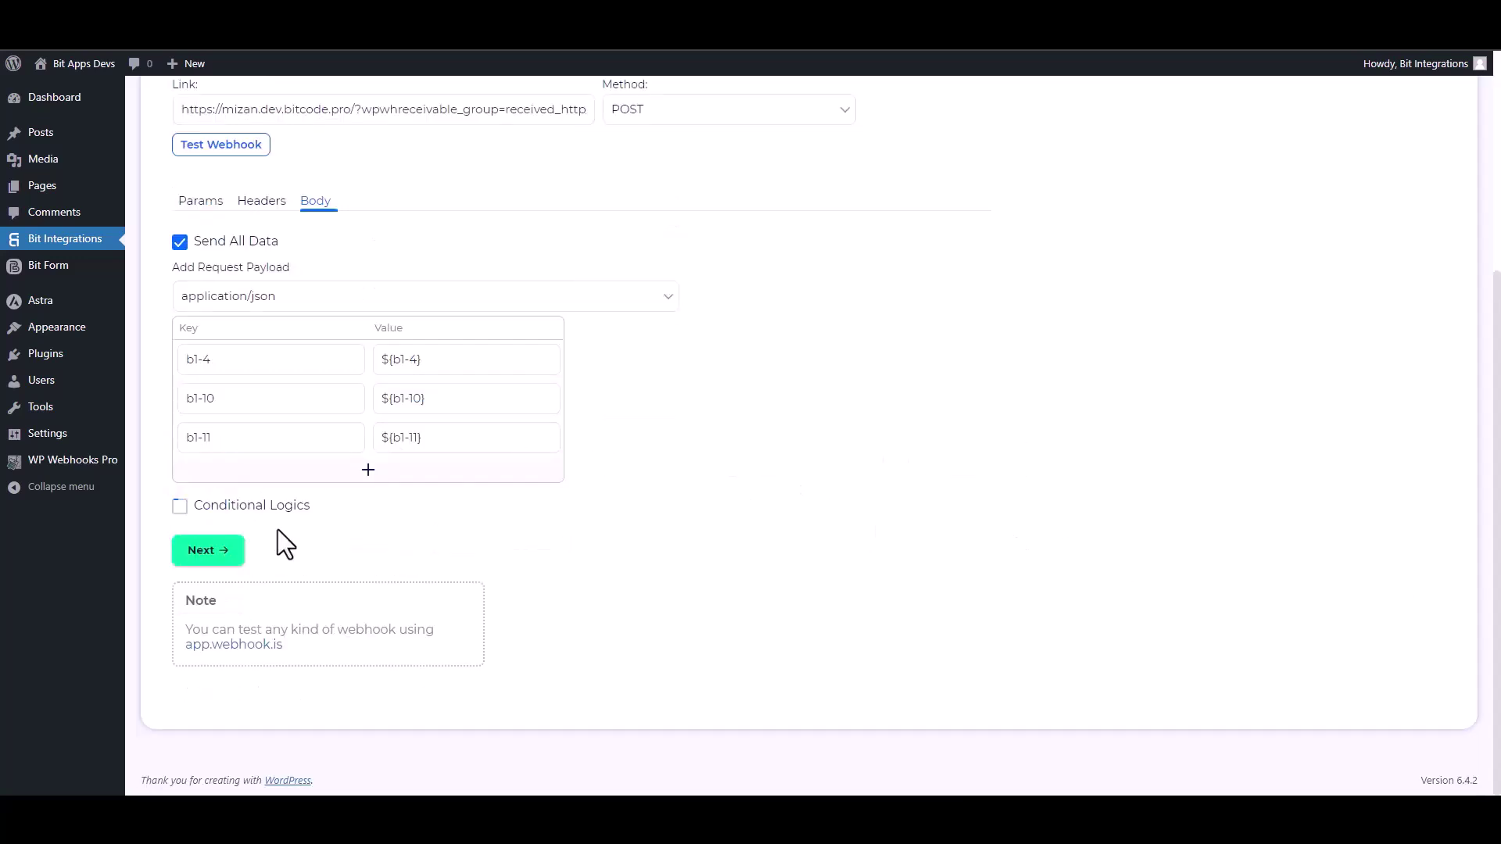
# Finish and save the WPWebhooks integration
pyautogui.click(233, 550)
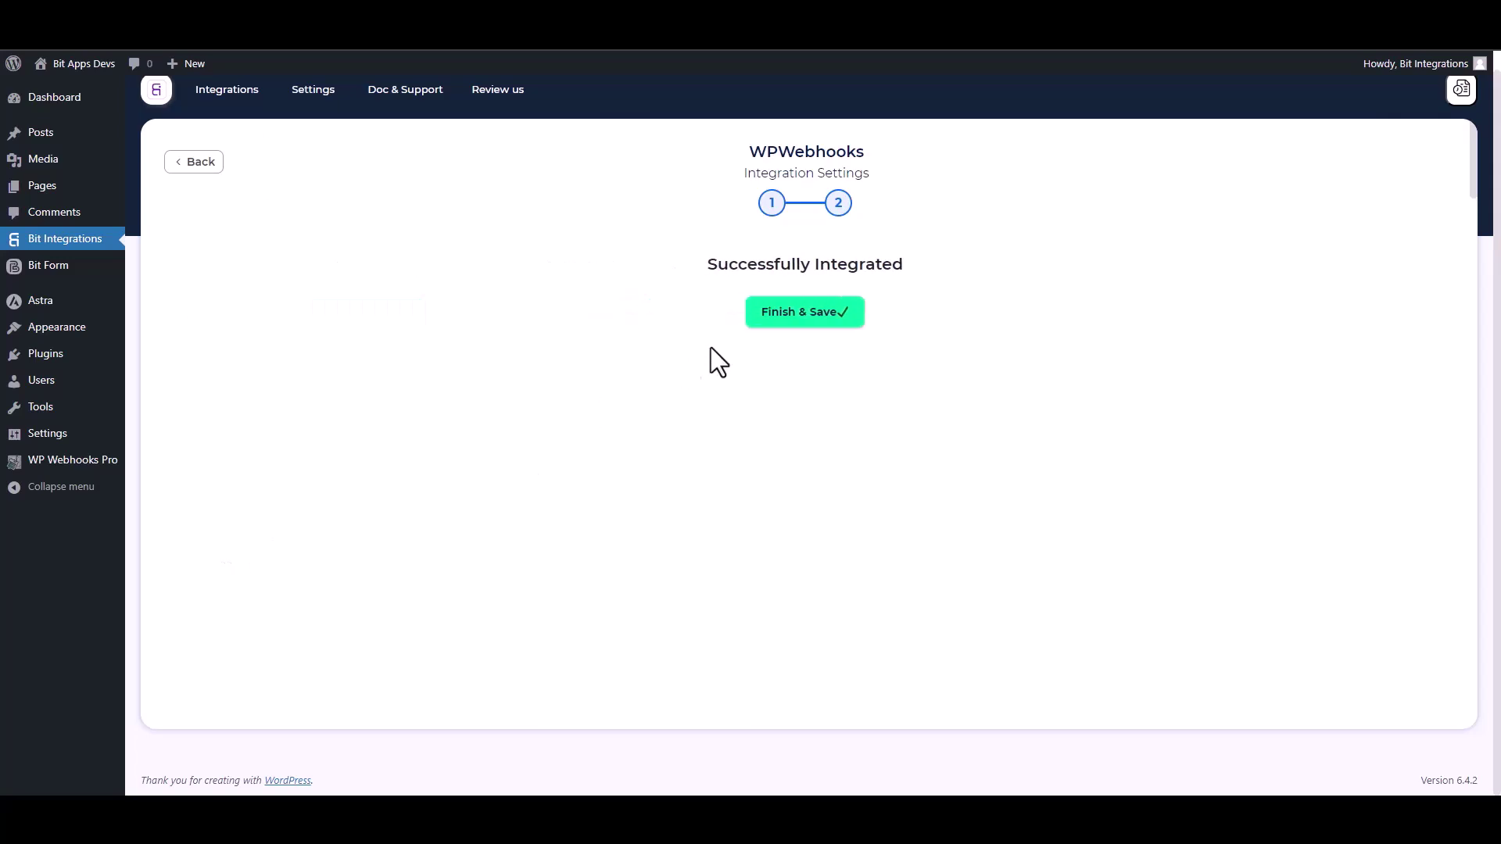
pyautogui.click(794, 321)
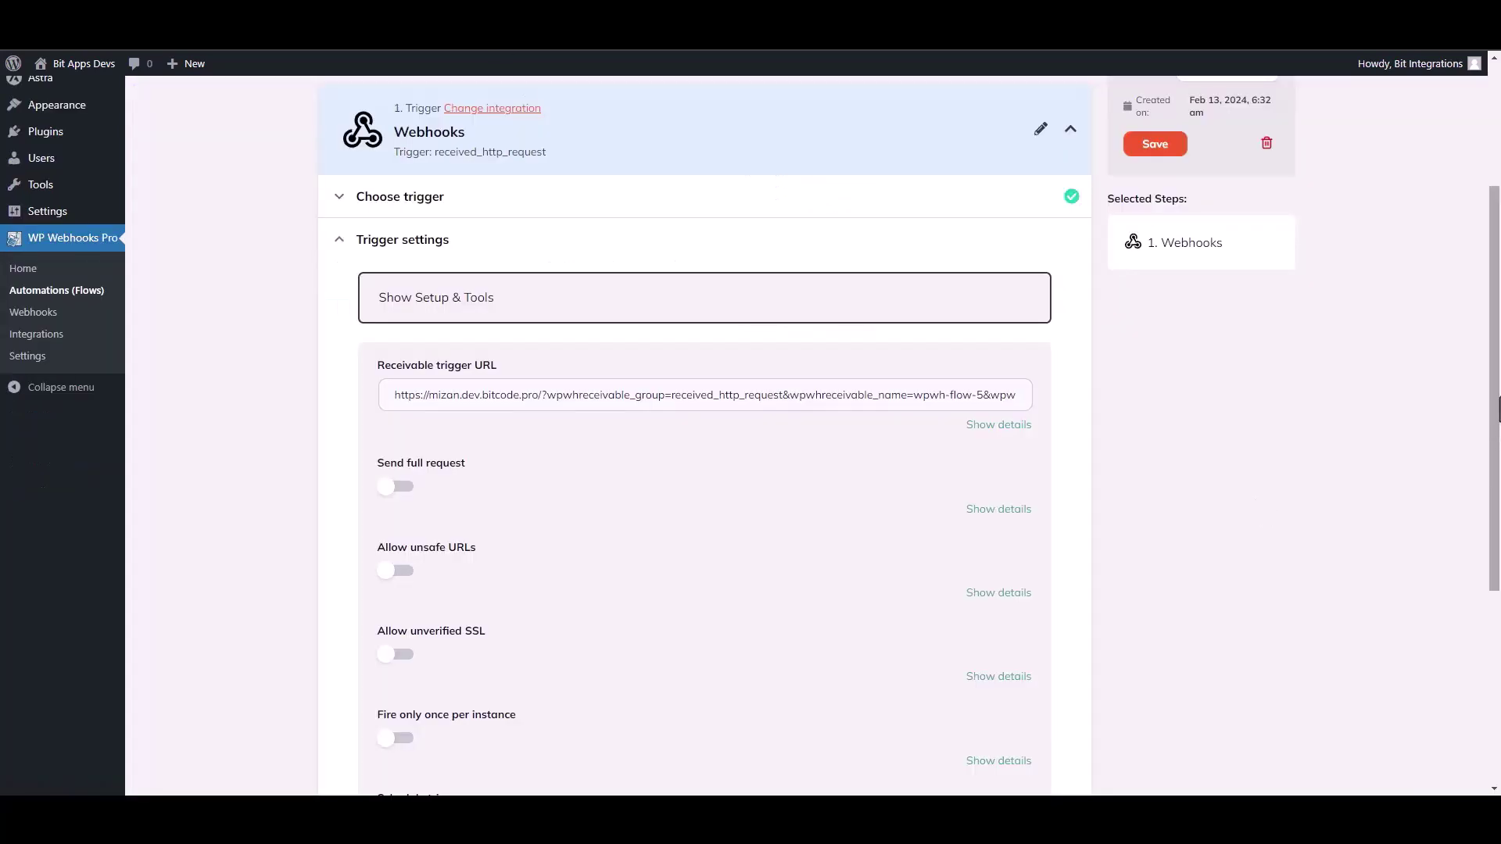
pyautogui.scroll(-3, 704, 430)
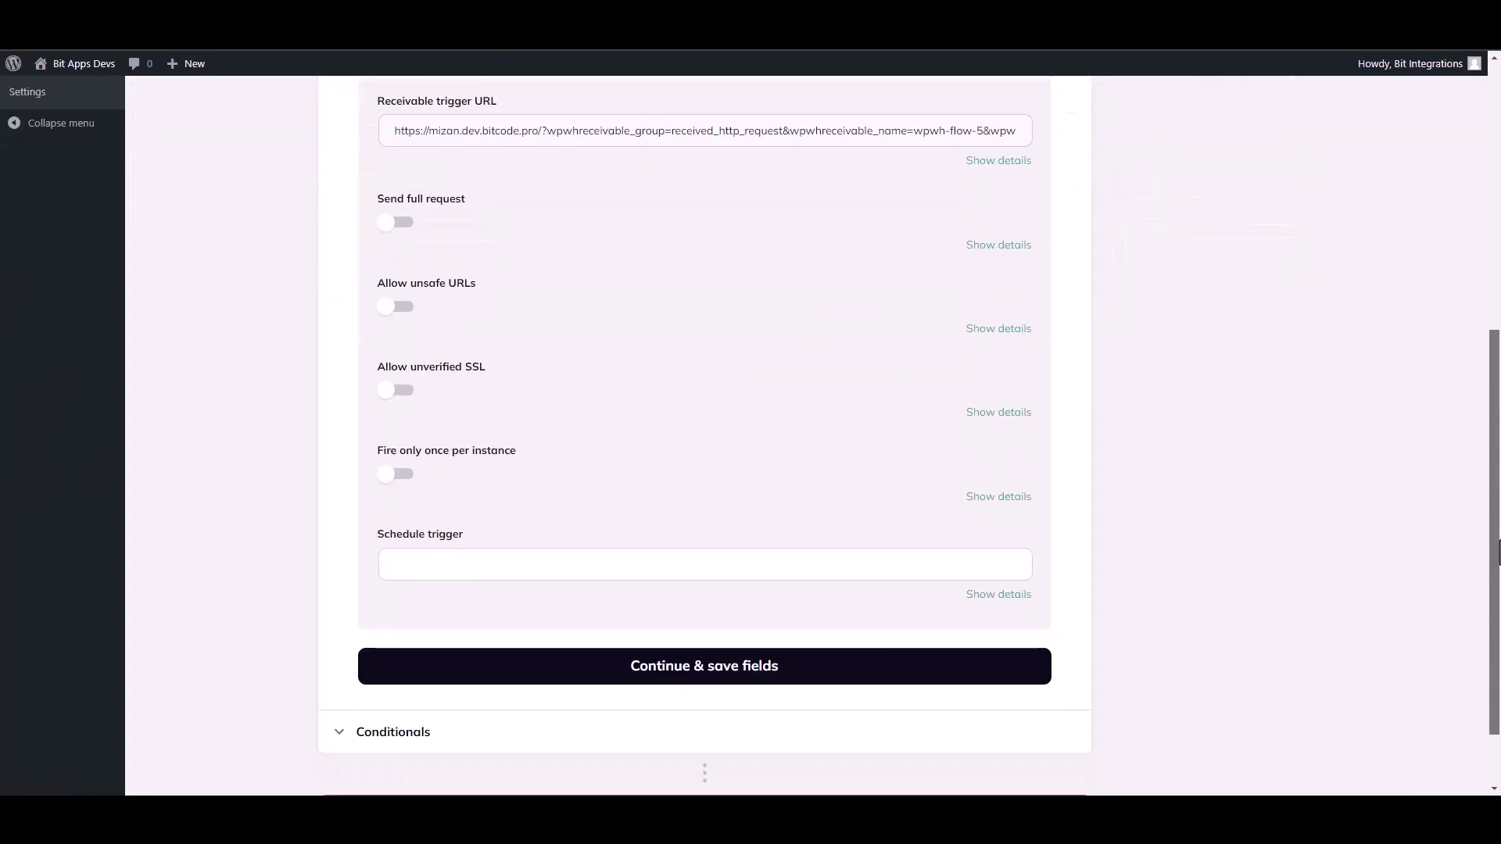
# Save the trigger fields, test the trigger with Log #18 data, and finish the trigger
pyautogui.click(697, 655)
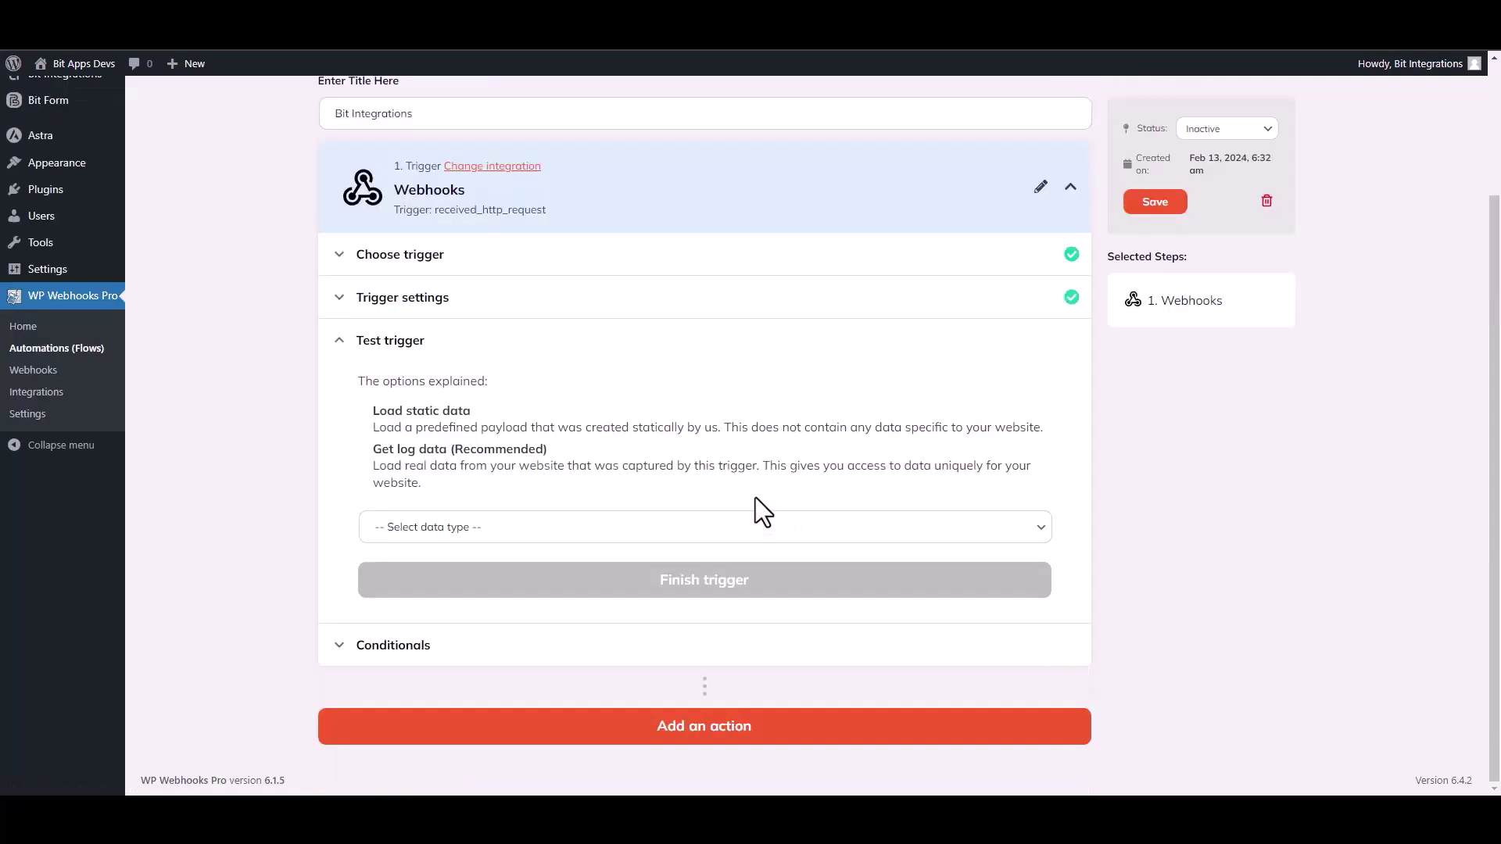
pyautogui.click(473, 534)
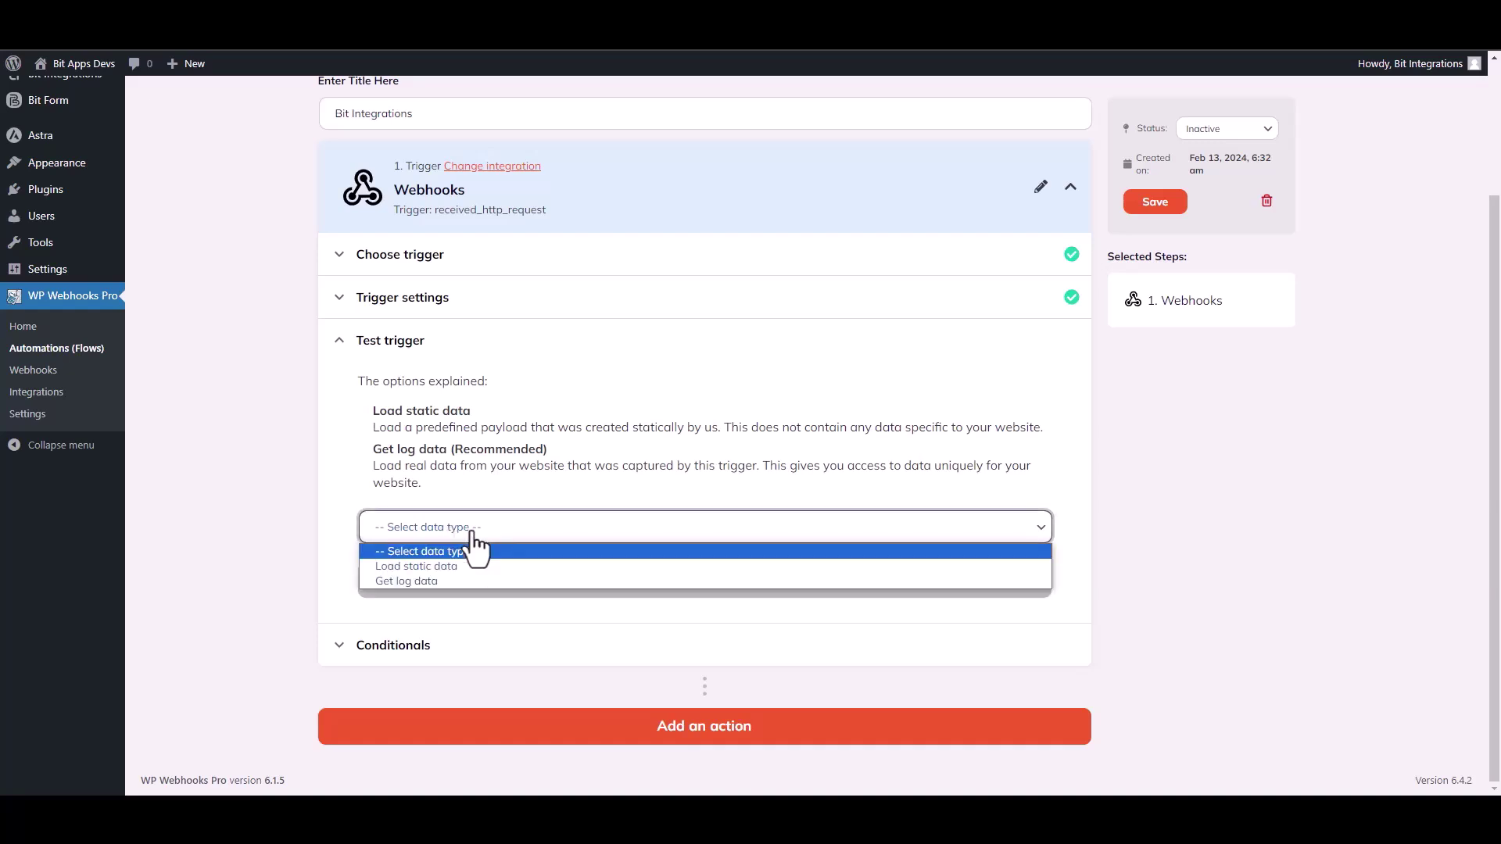
pyautogui.click(428, 582)
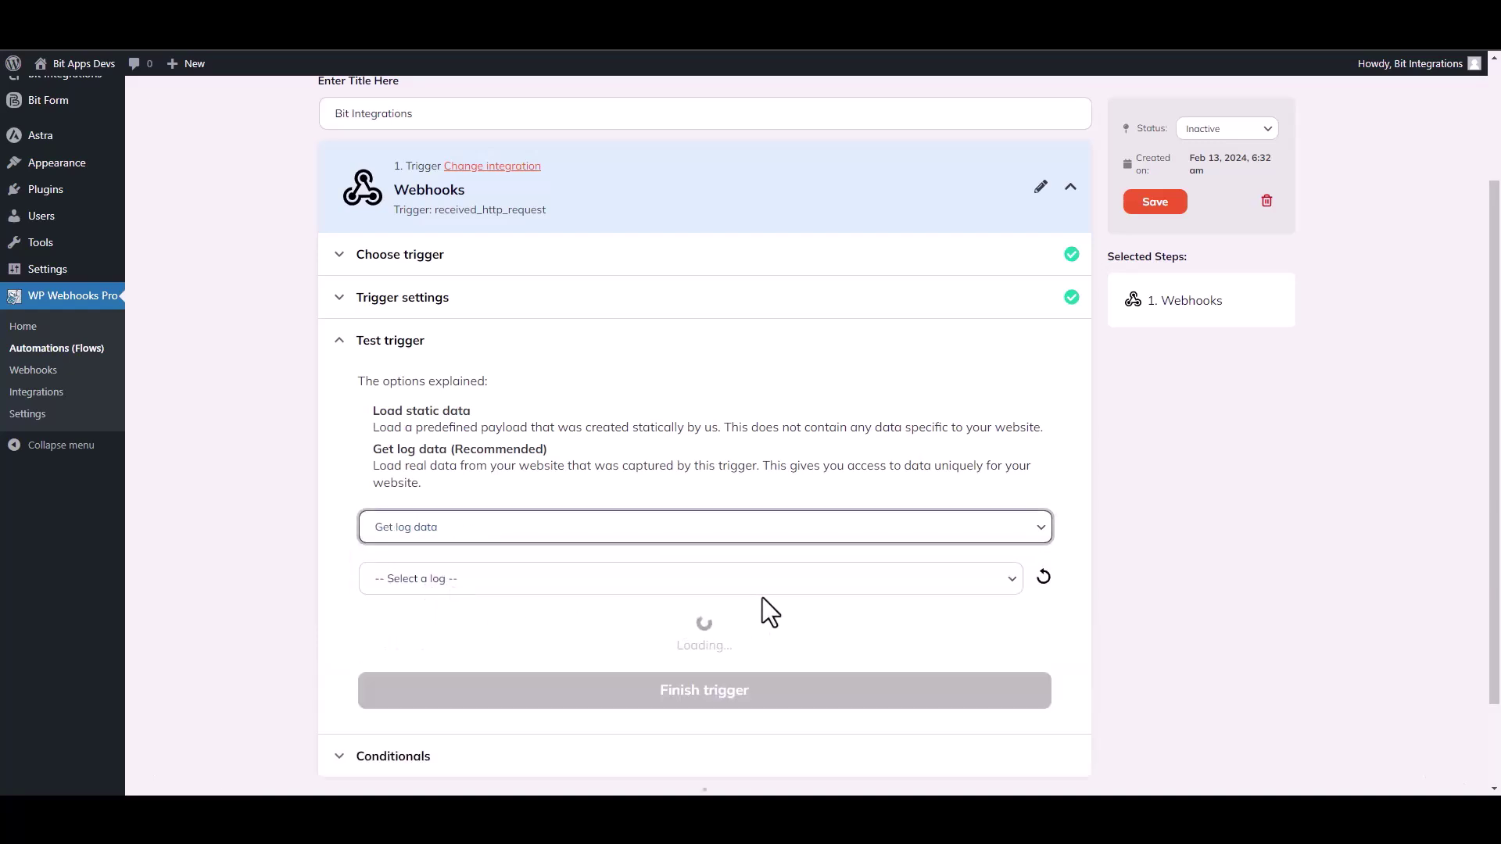
pyautogui.click(796, 591)
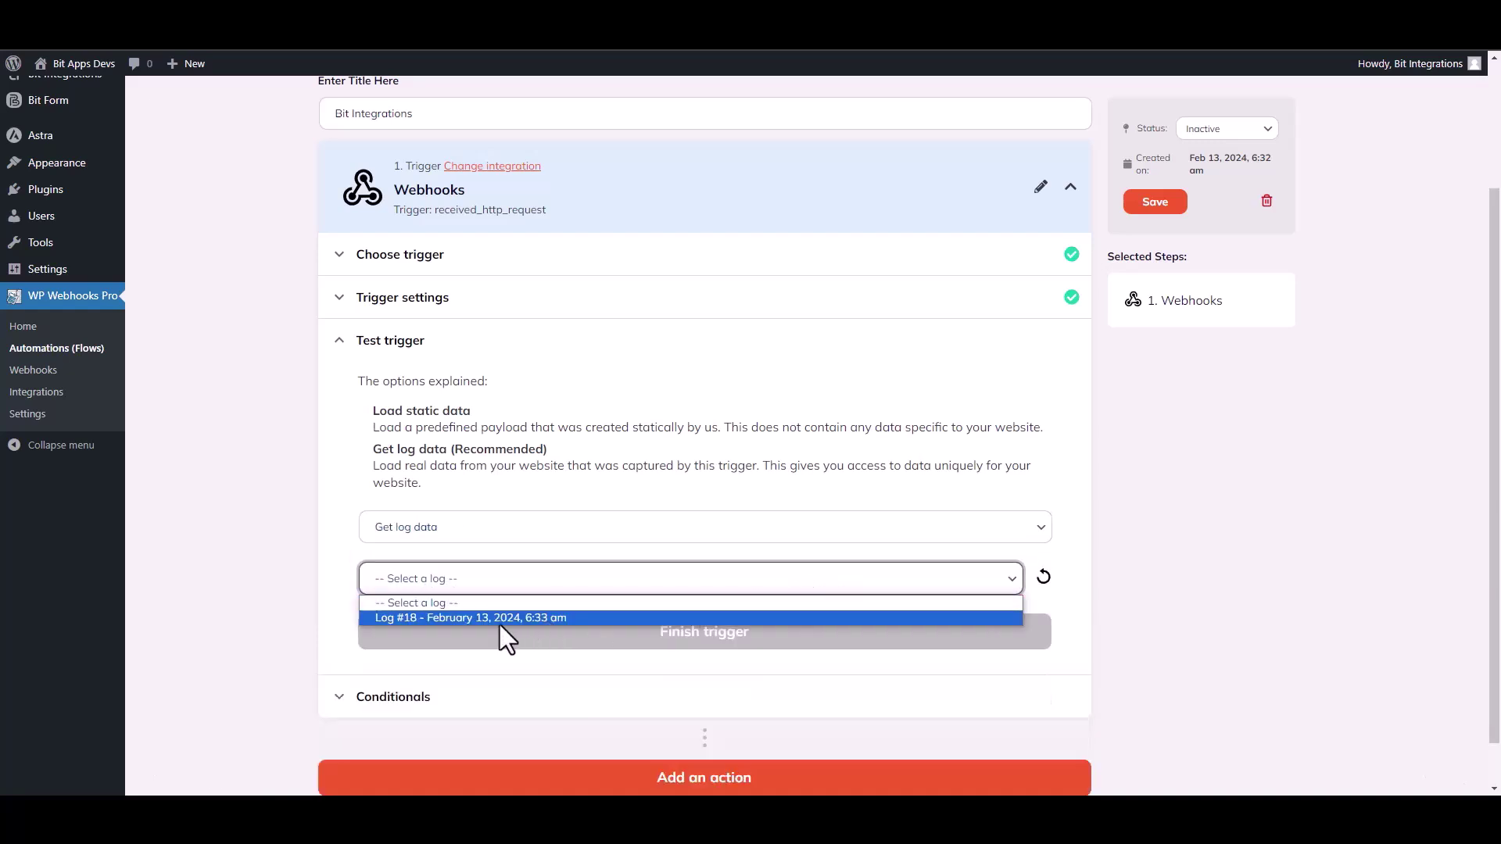
pyautogui.click(488, 618)
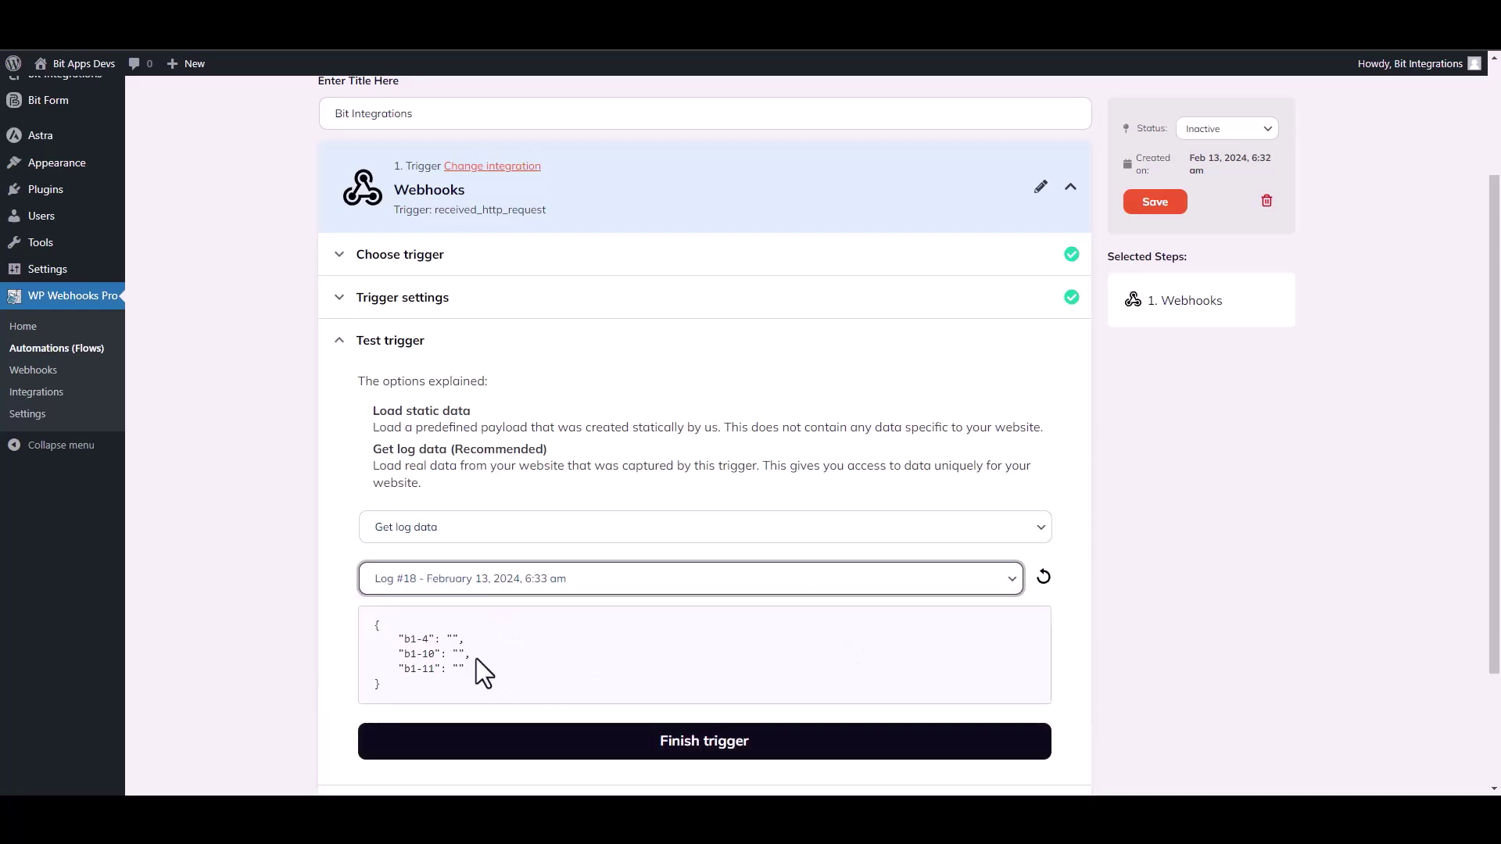
pyautogui.moveTo(467, 677); pyautogui.dragTo(377, 623)
pyautogui.click(670, 705)
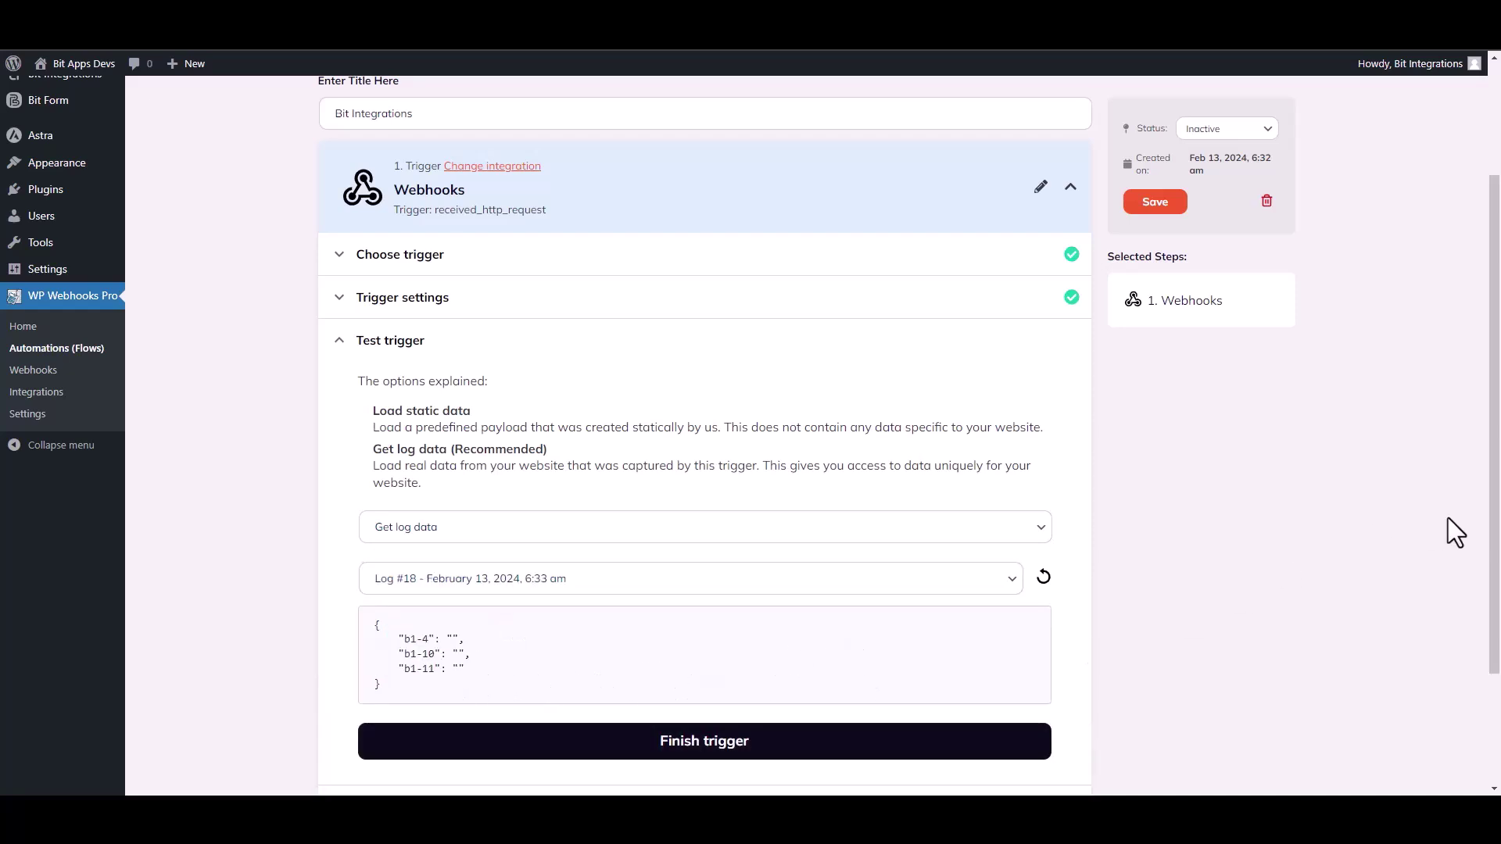
pyautogui.scroll(-2, 1497, 535)
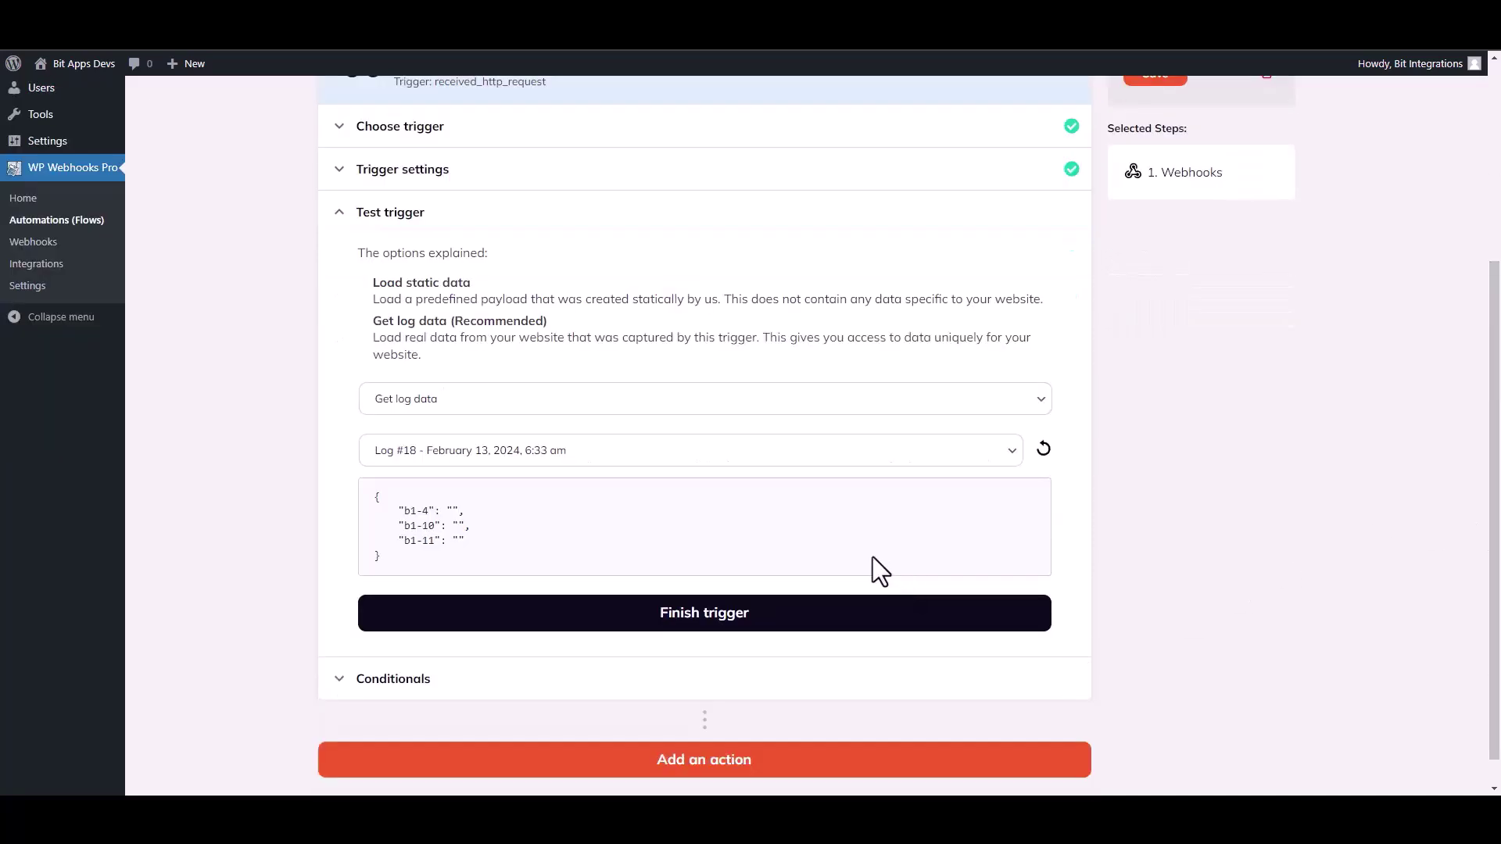
pyautogui.click(716, 625)
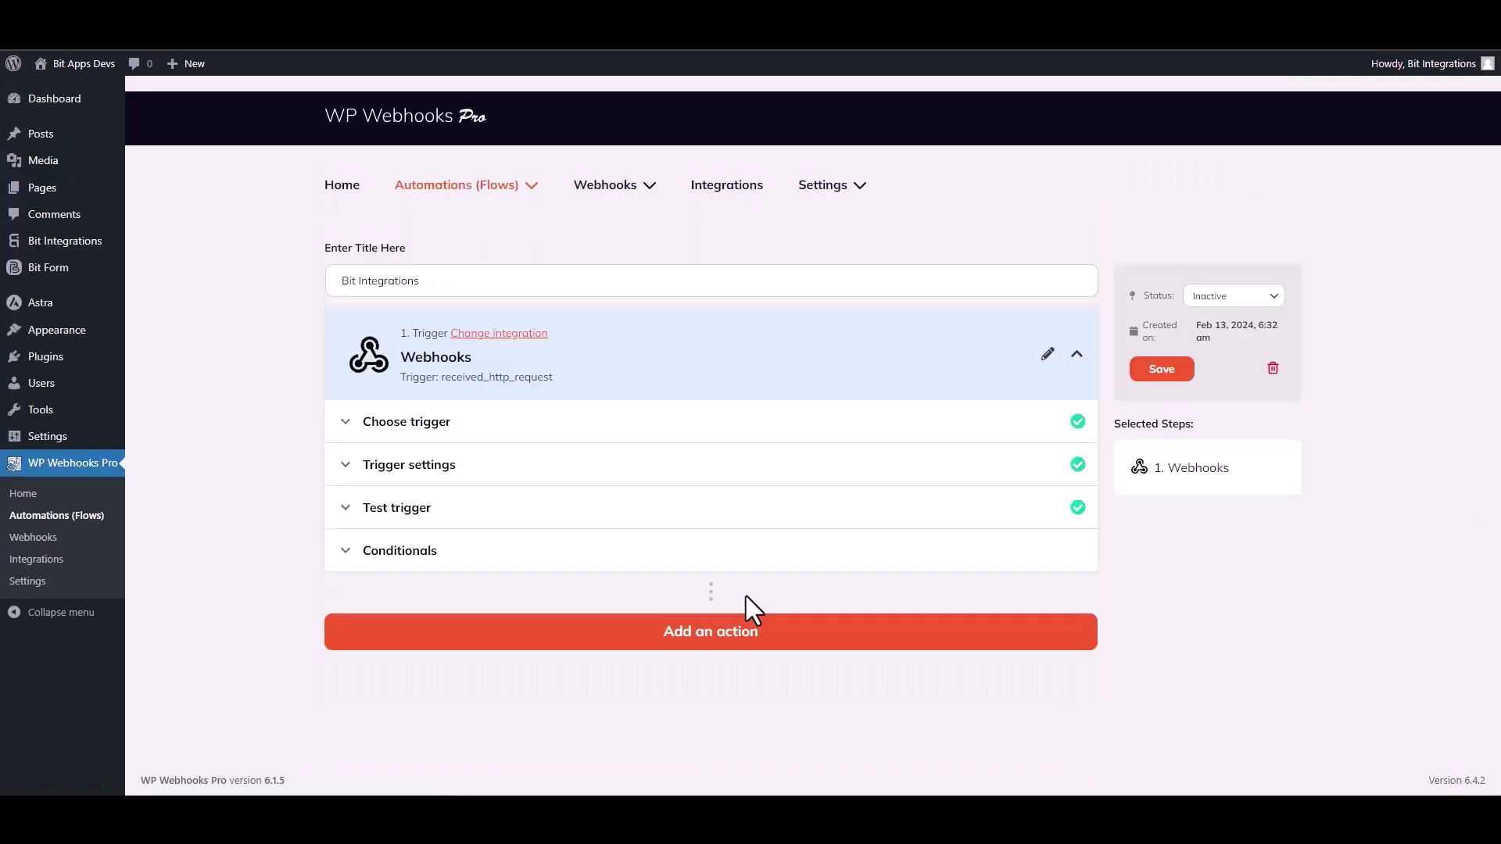
# Add a WordPress action step, selecting 'Create user' via a 'create u' search
pyautogui.click(713, 639)
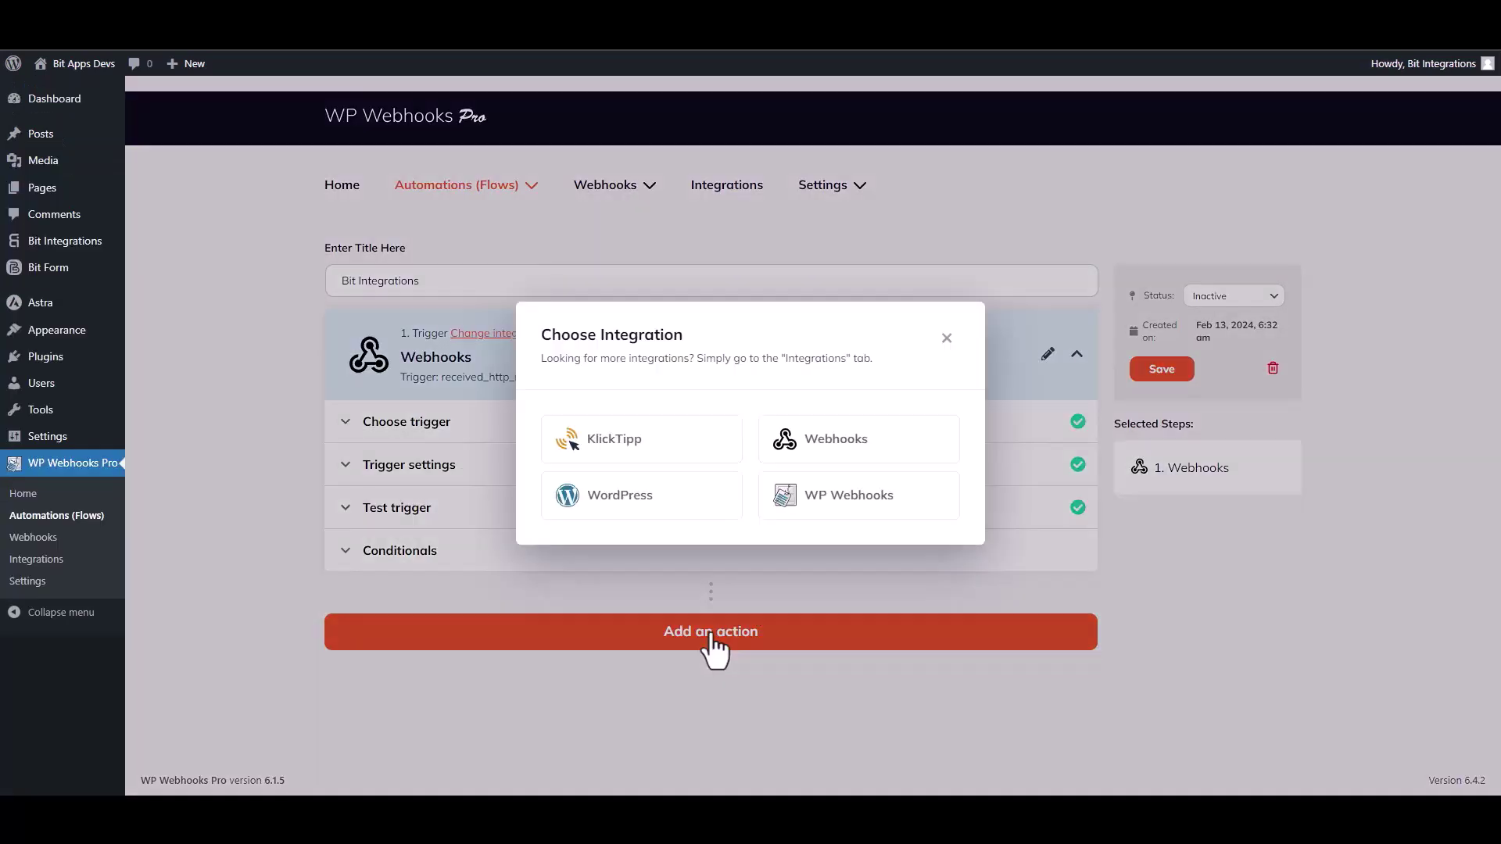
pyautogui.click(653, 510)
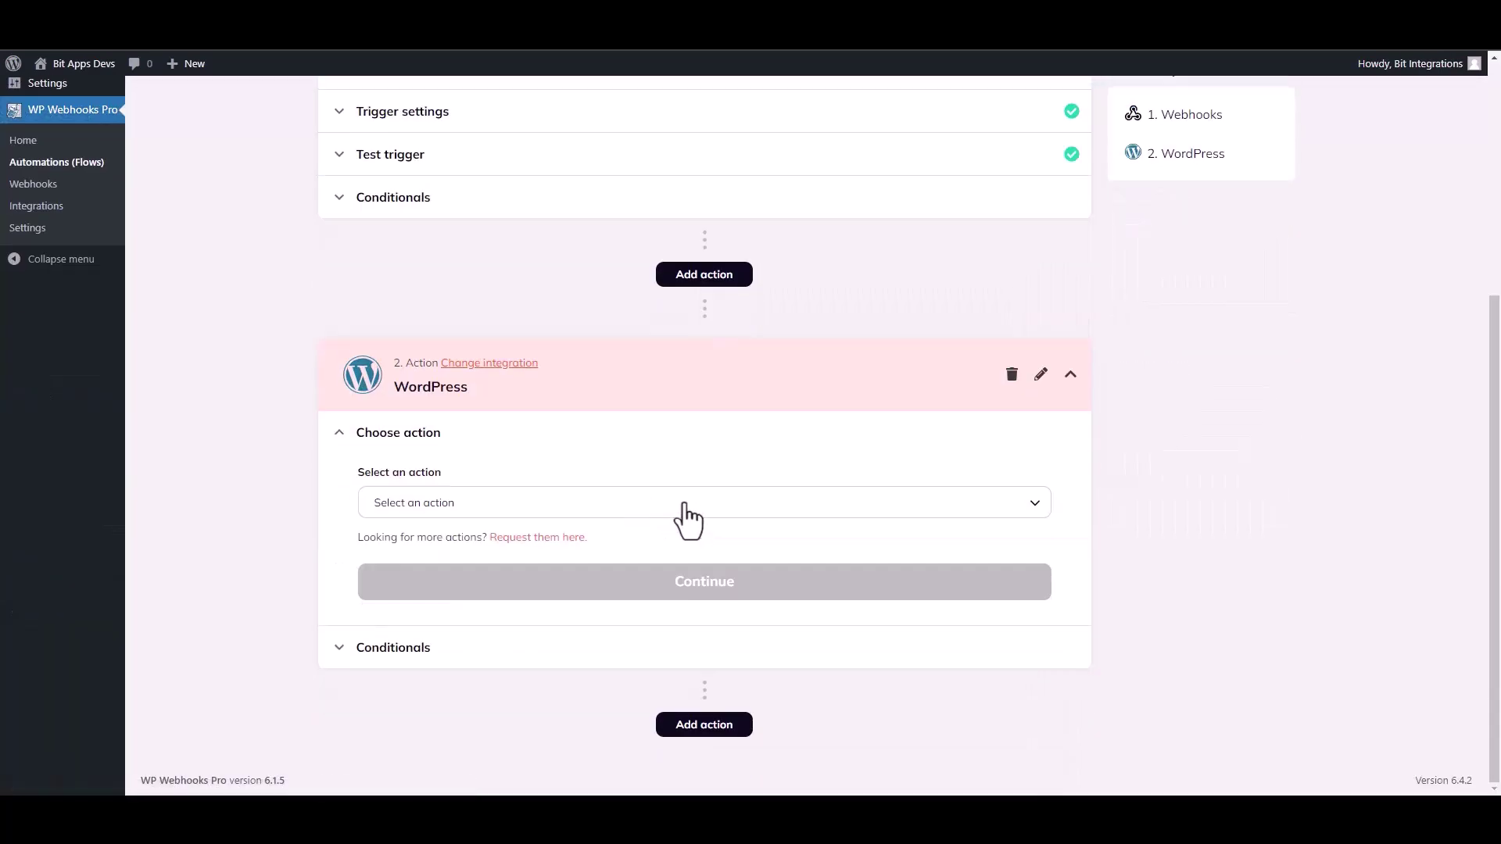
pyautogui.click(451, 508)
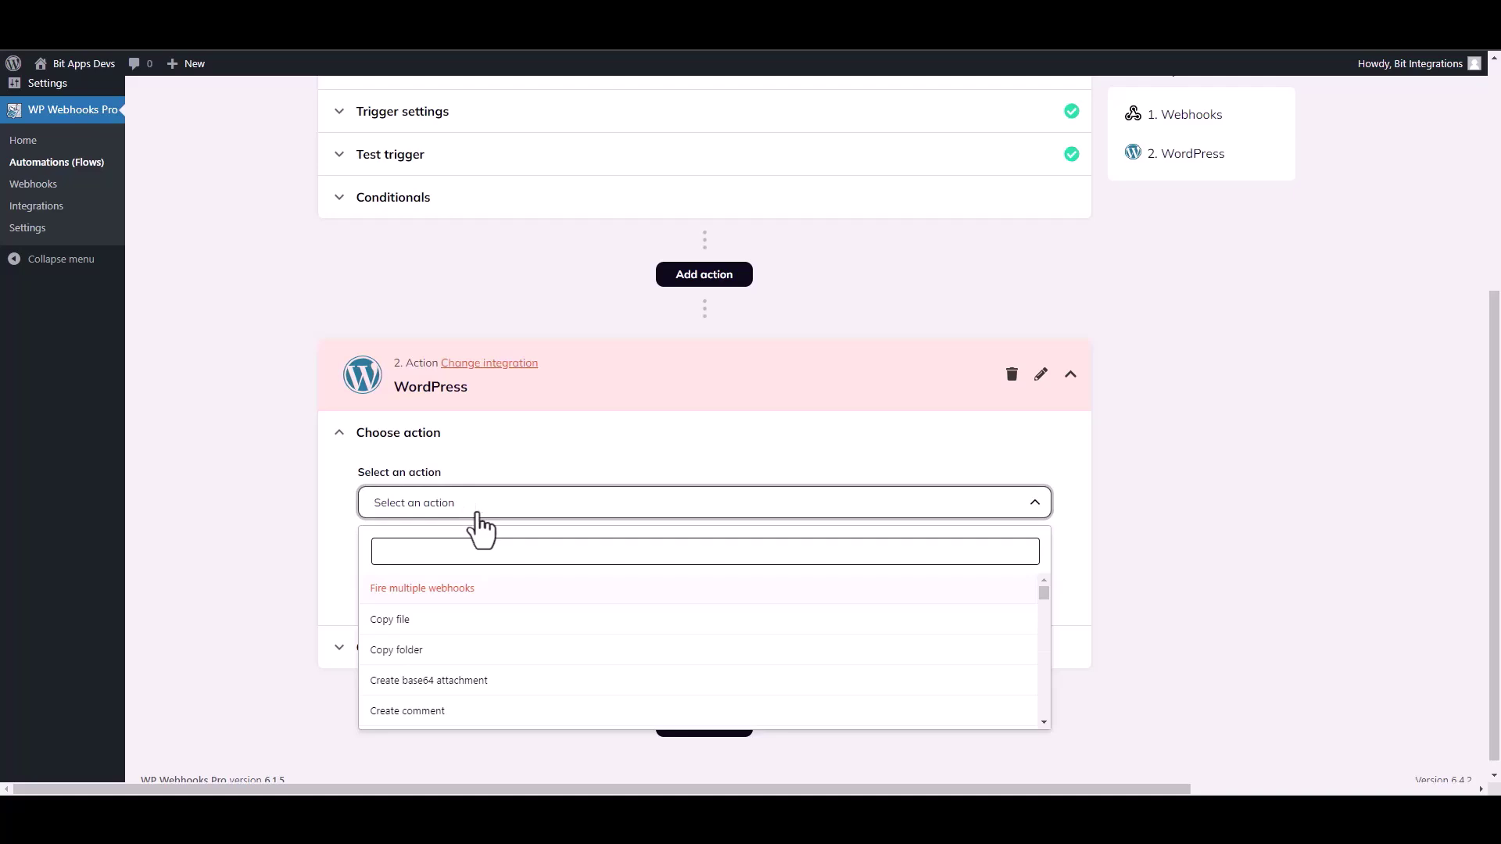
pyautogui.write('create u')
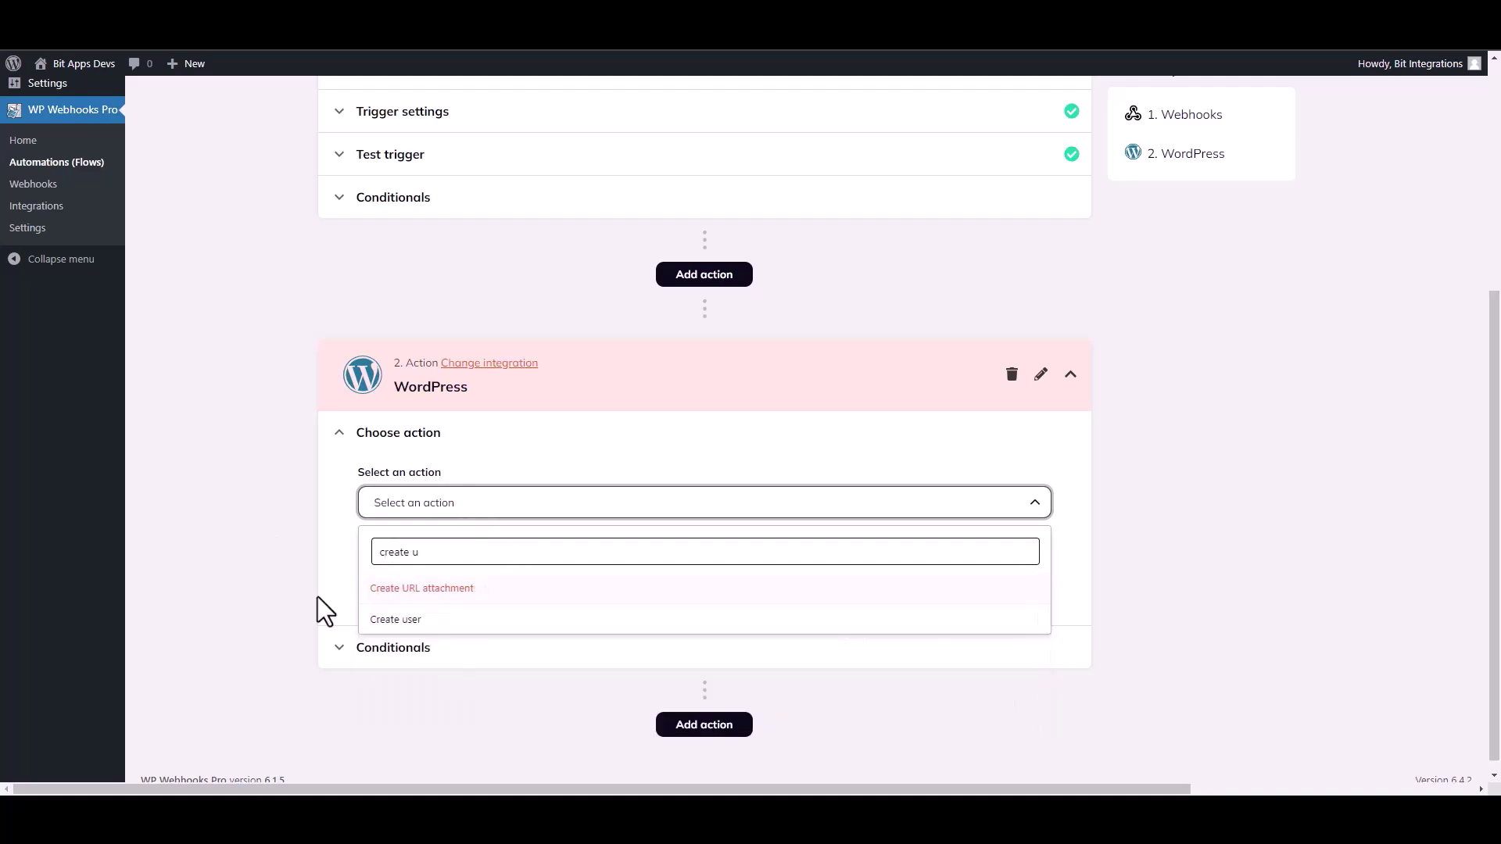
pyautogui.click(395, 619)
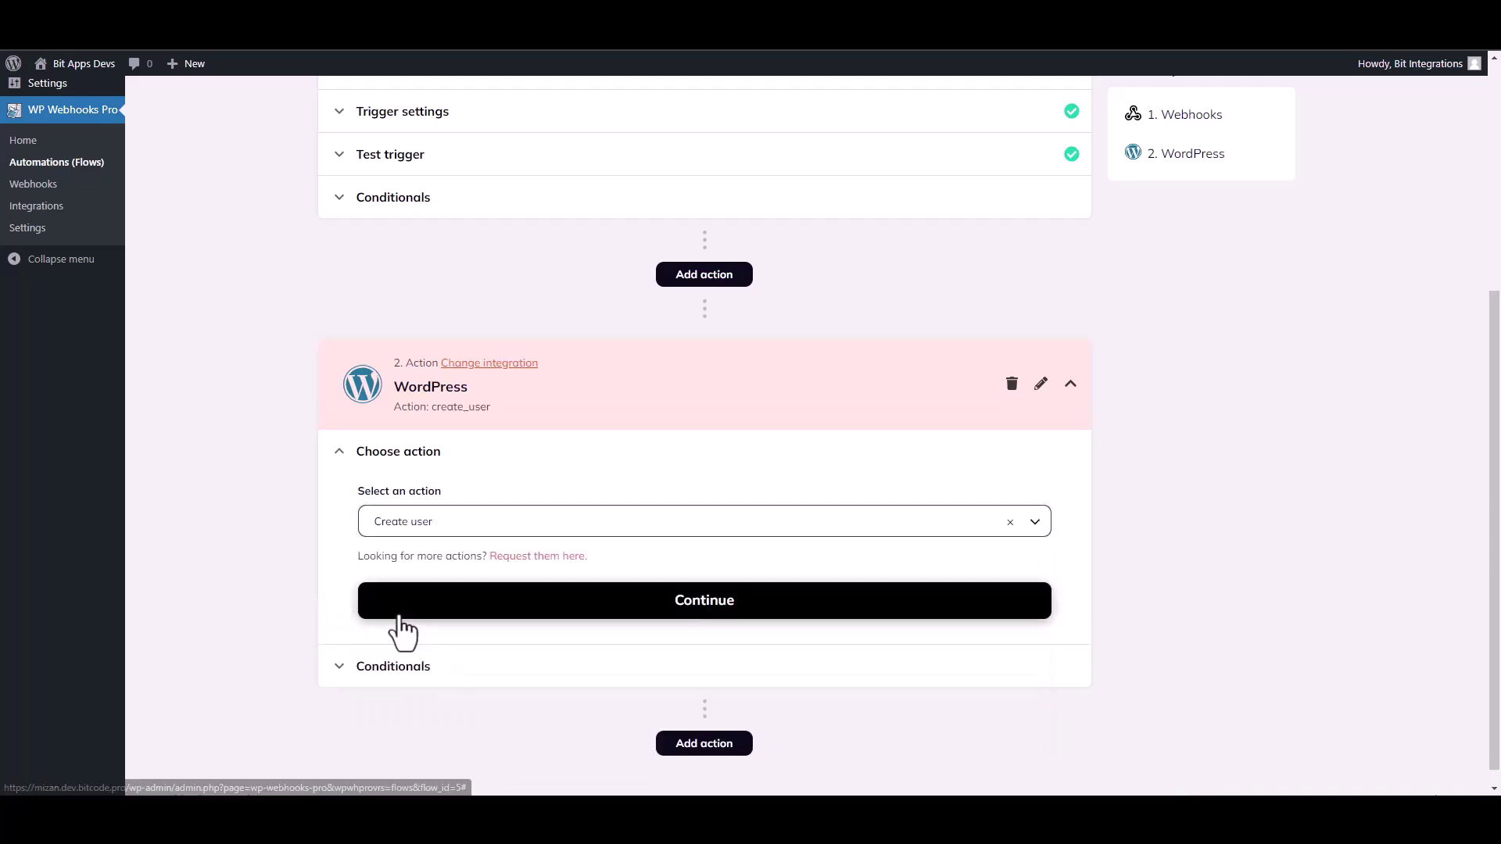
pyautogui.click(553, 606)
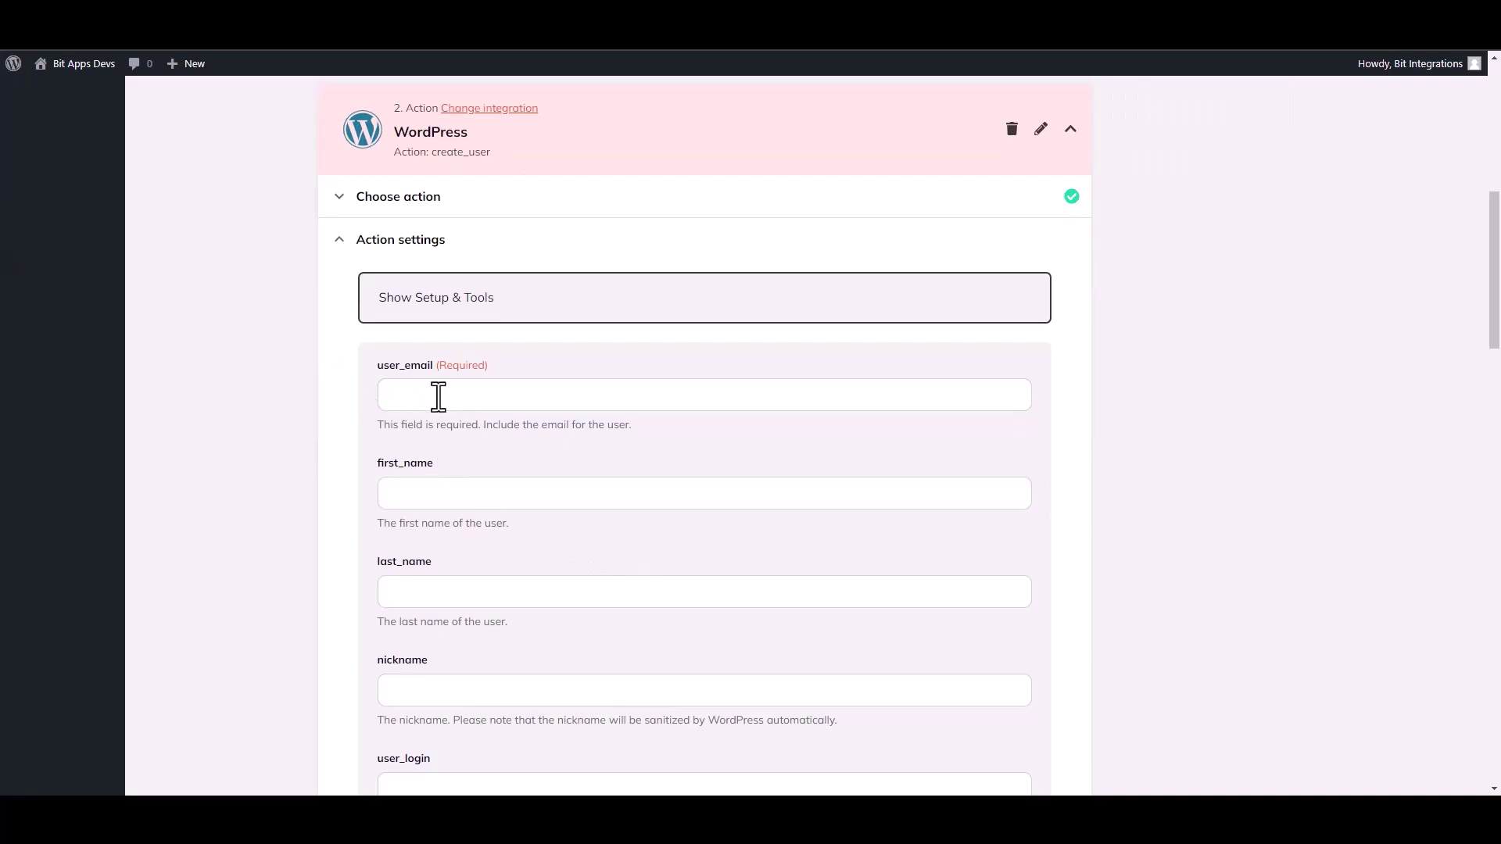
# Map user_email to {b1-4} and first_name to {b1-10}, then save the action fields
pyautogui.click(432, 398)
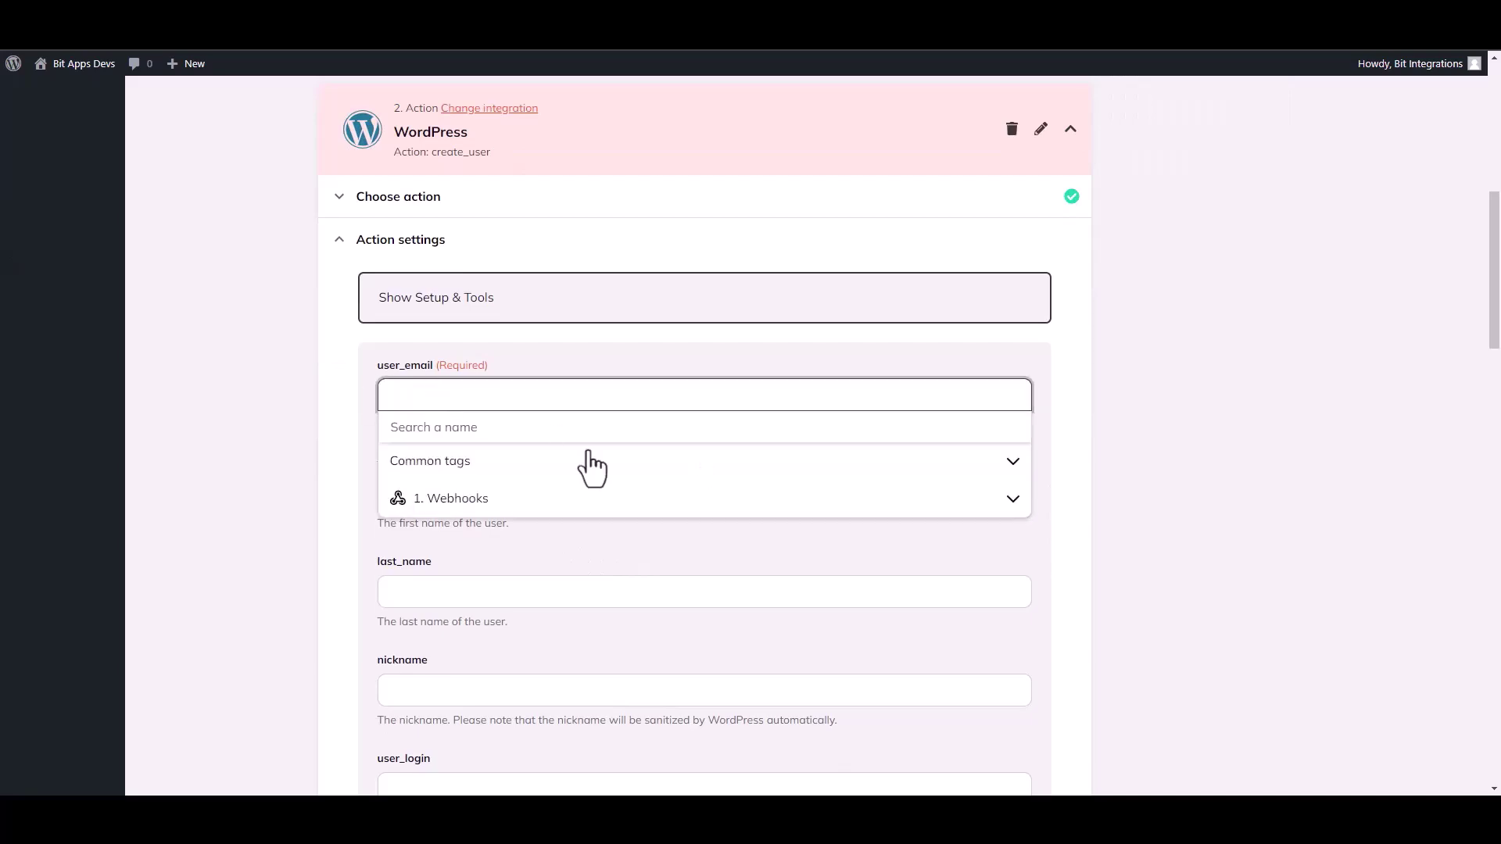
pyautogui.click(463, 502)
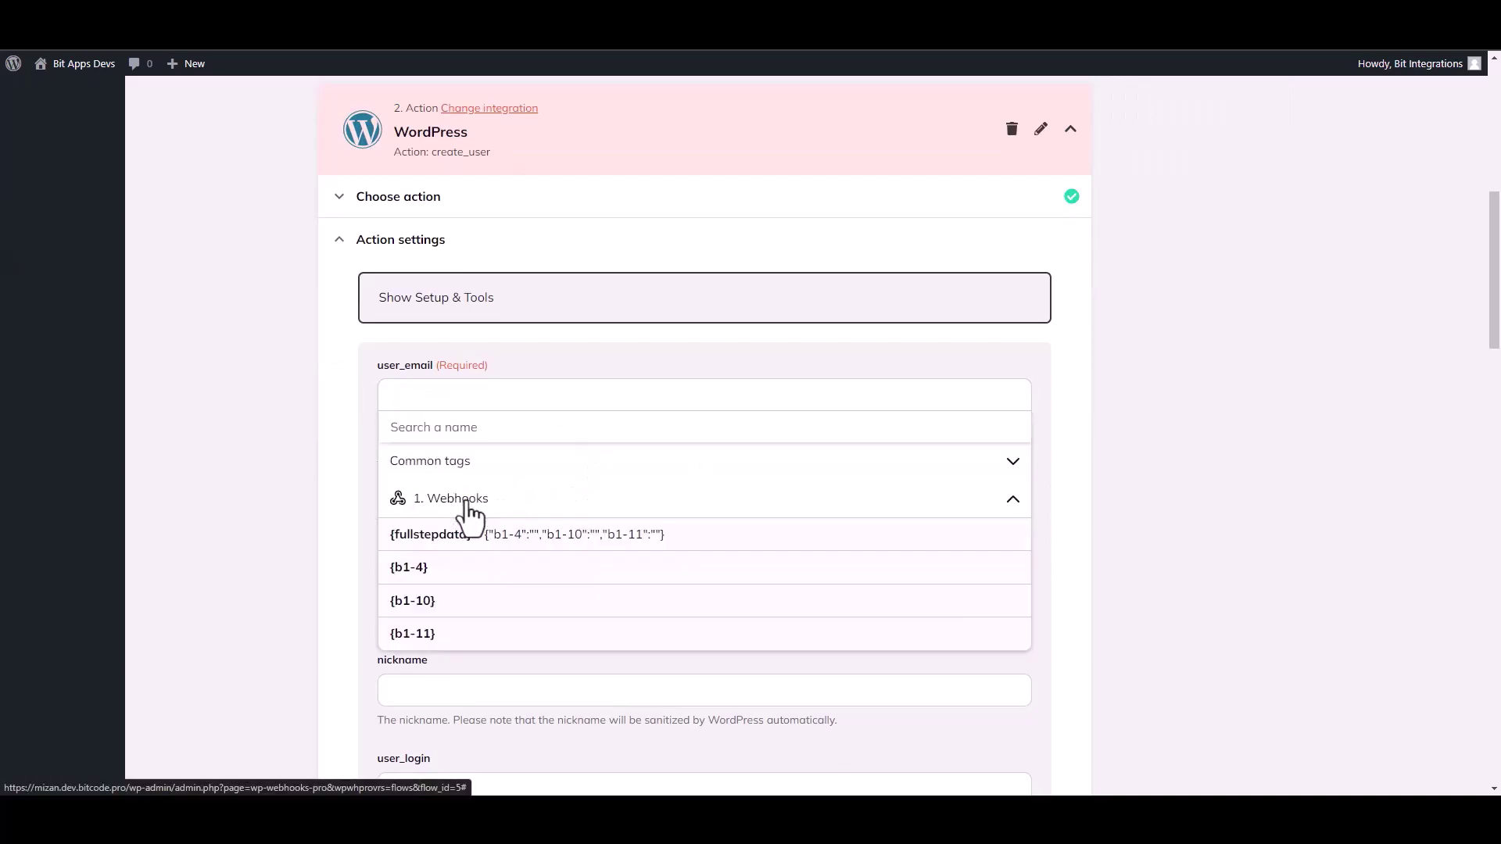
pyautogui.click(429, 576)
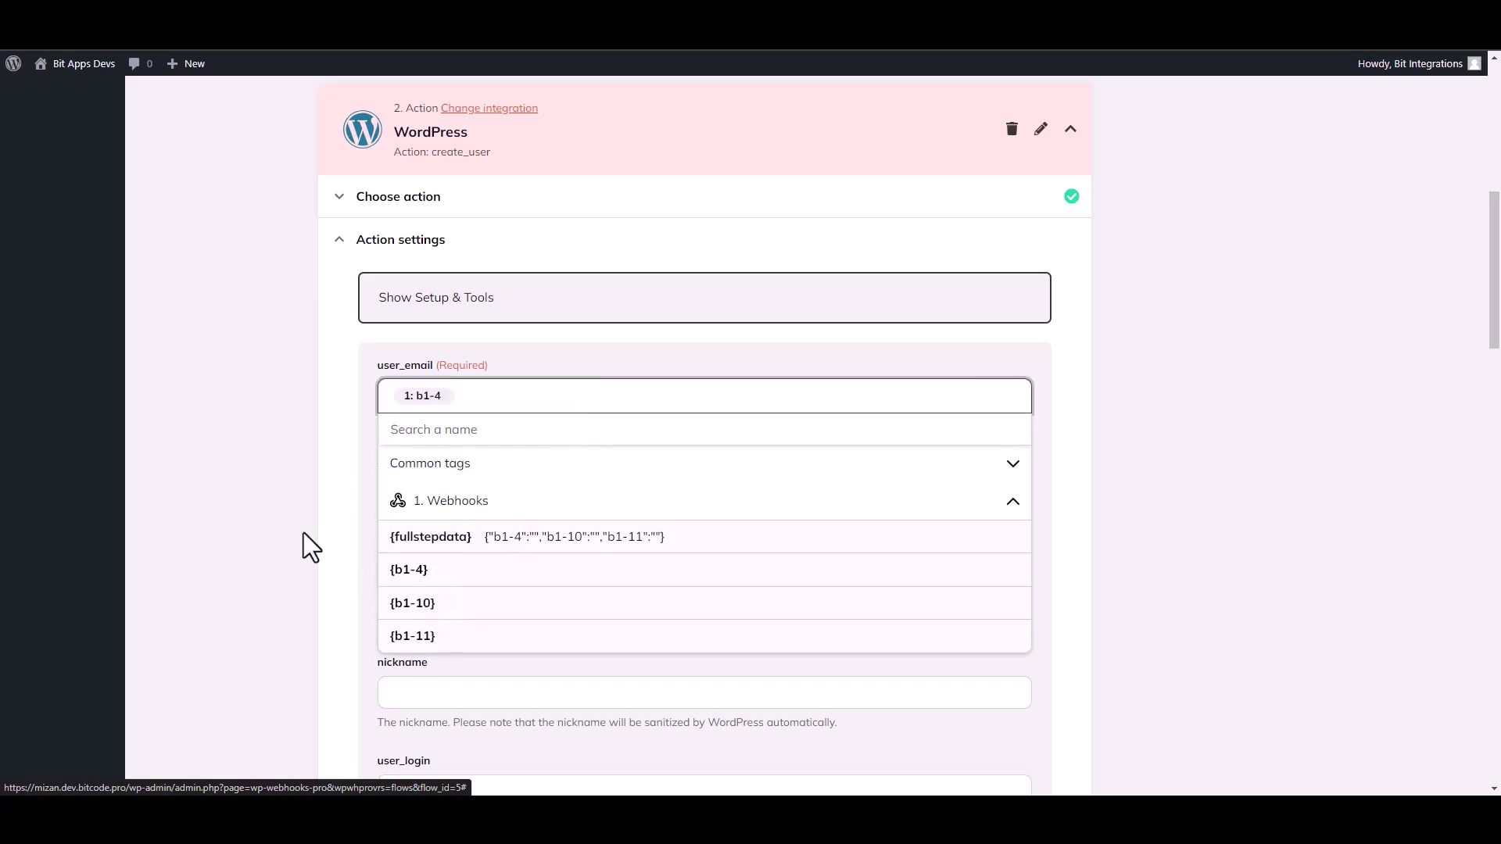
pyautogui.click(284, 525)
pyautogui.click(423, 507)
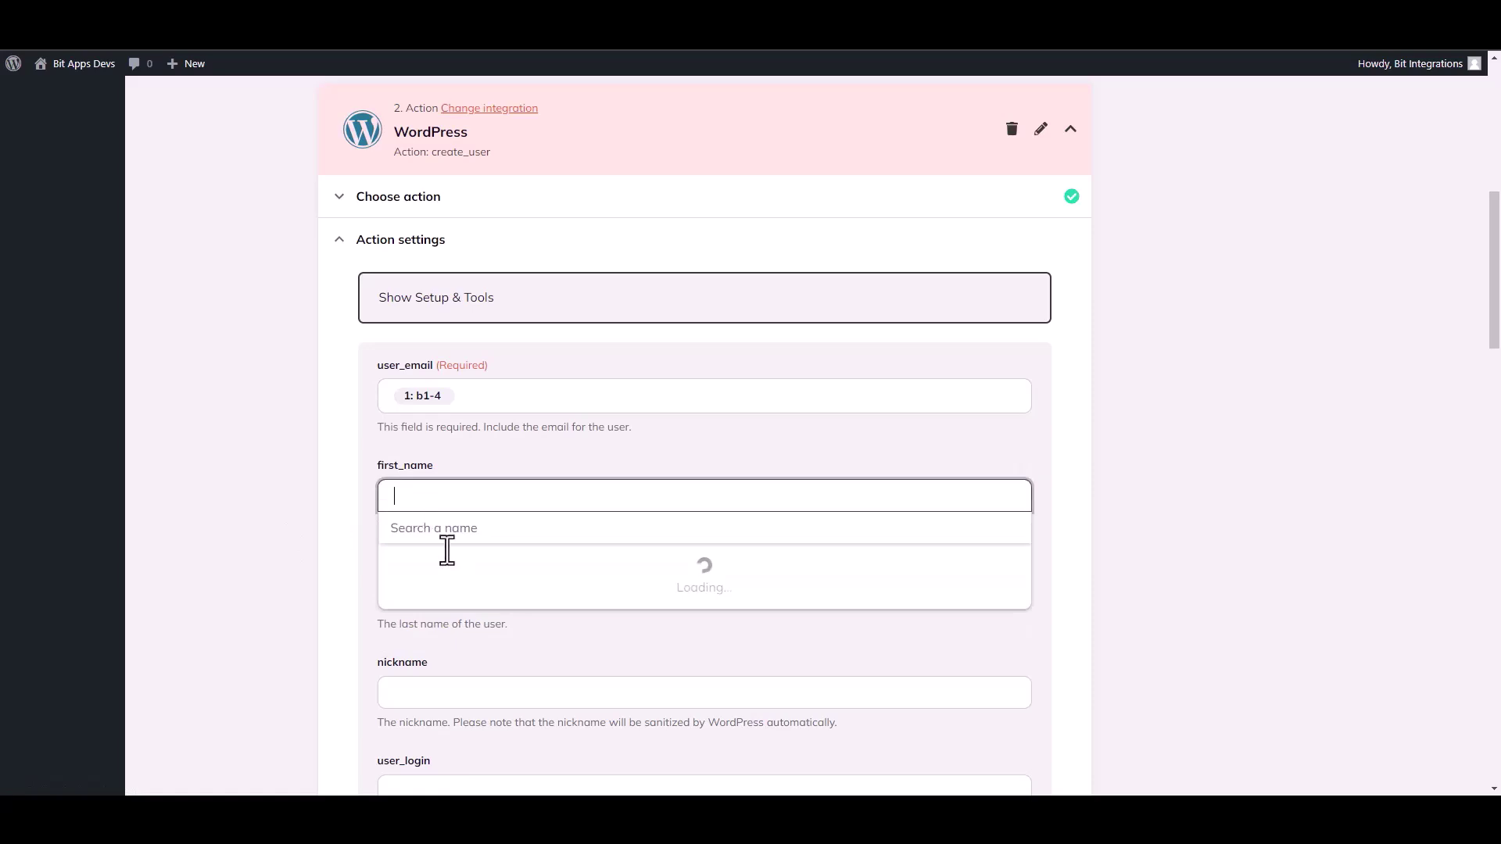
pyautogui.click(463, 602)
pyautogui.click(443, 715)
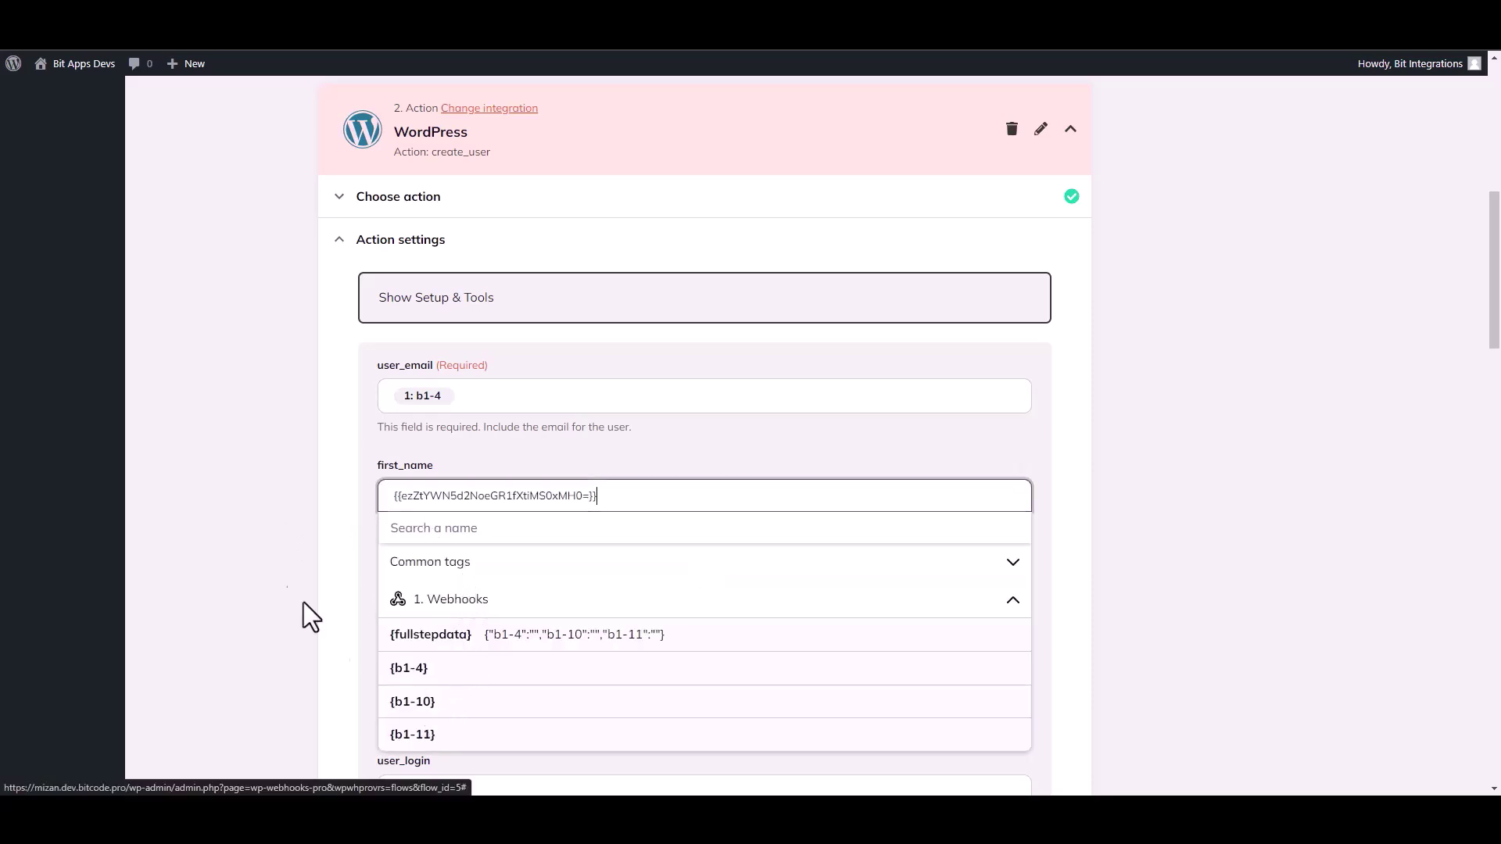
pyautogui.click(359, 657)
pyautogui.moveTo(1499, 328); pyautogui.dragTo(1499, 738)
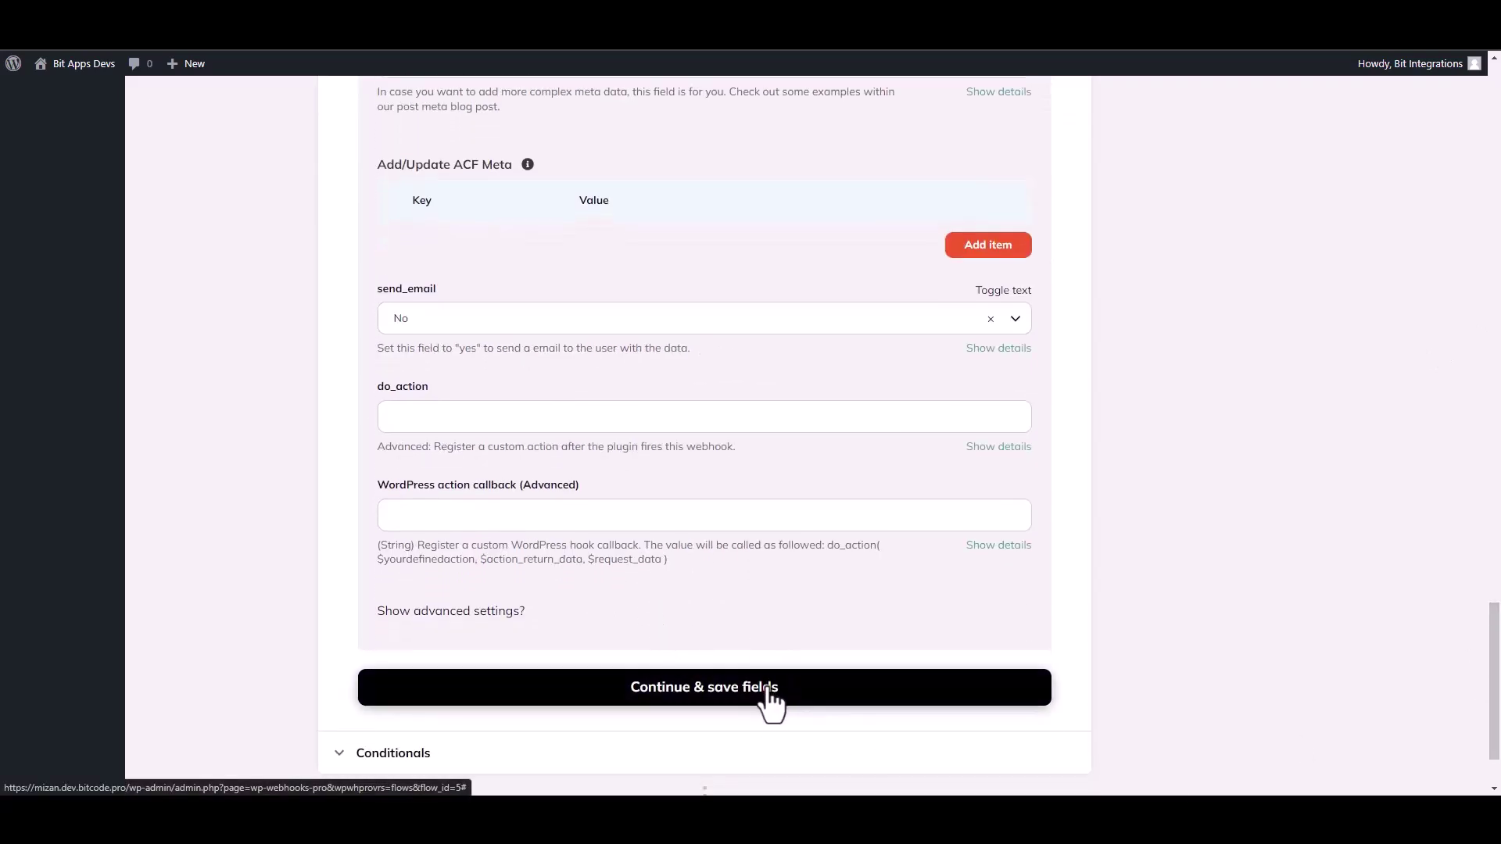
pyautogui.click(768, 693)
# Test the Create user action with Fire webhook action and finish the action
pyautogui.click(456, 535)
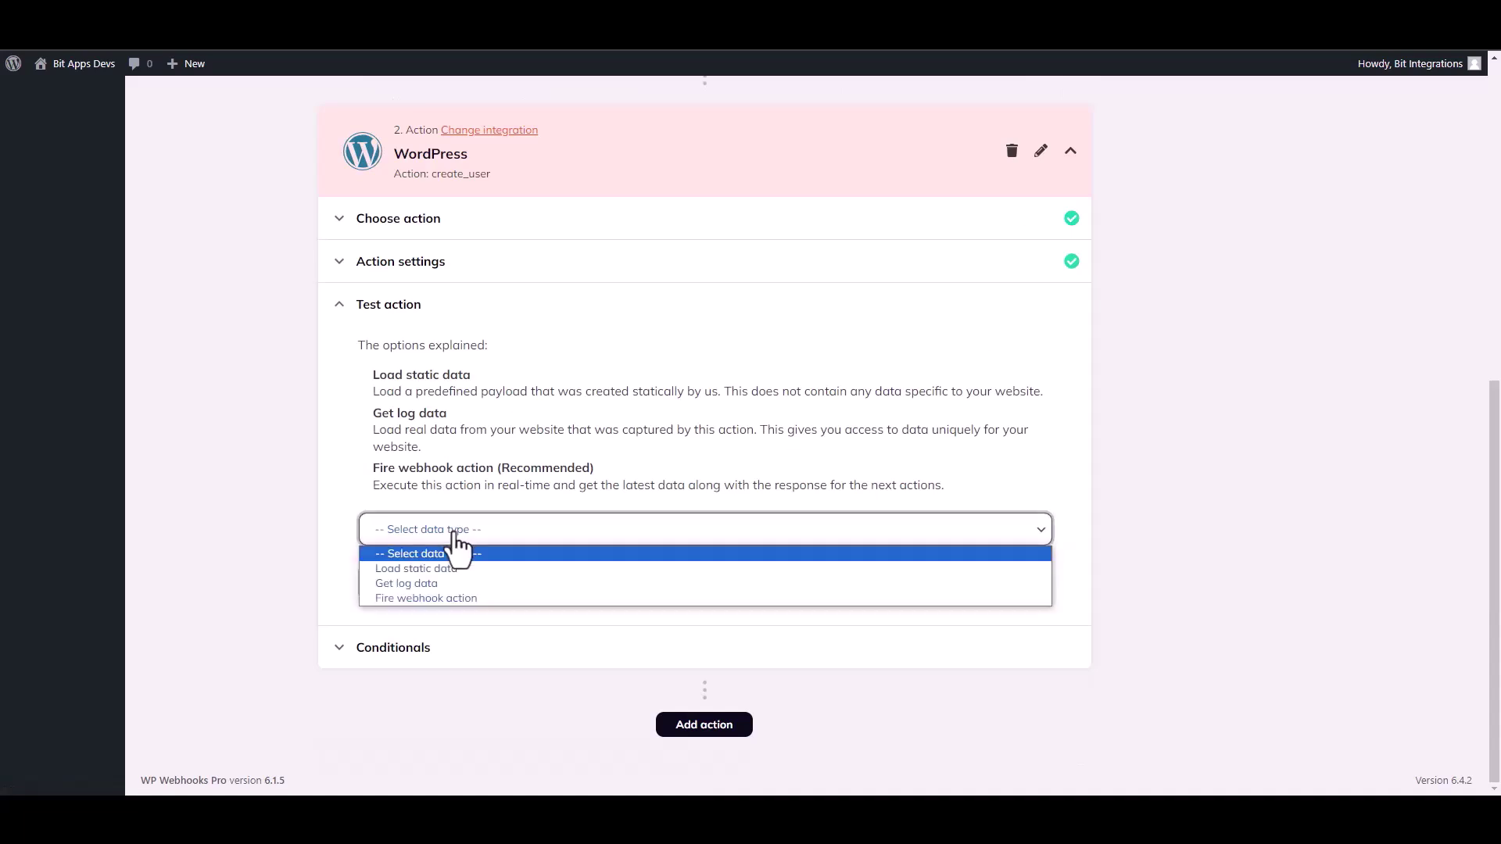
pyautogui.click(413, 598)
pyautogui.click(422, 583)
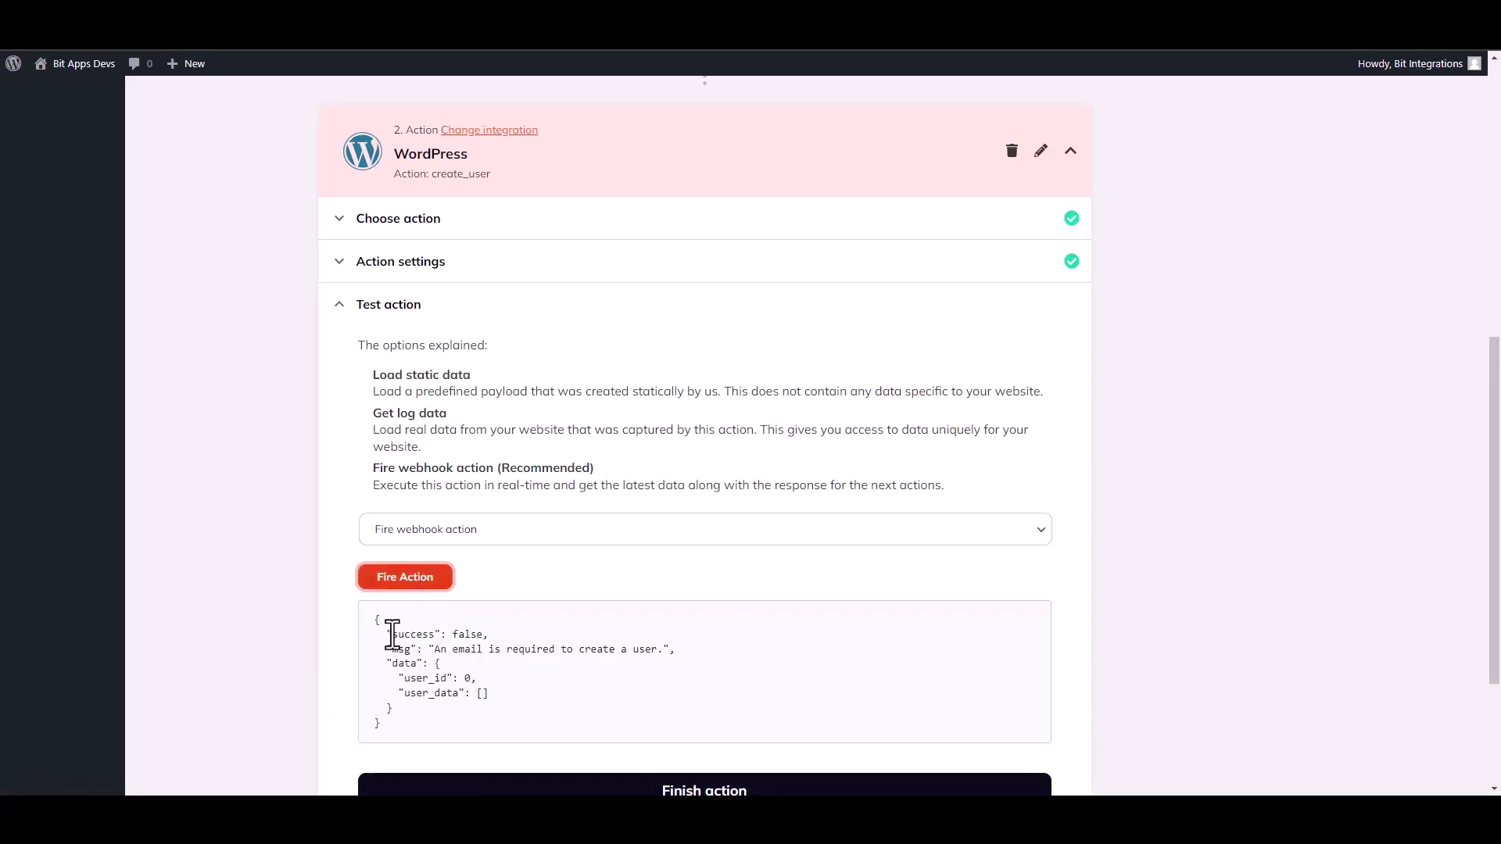
pyautogui.doubleClick(406, 634)
pyautogui.moveTo(1497, 512); pyautogui.dragTo(1497, 603)
pyautogui.click(730, 610)
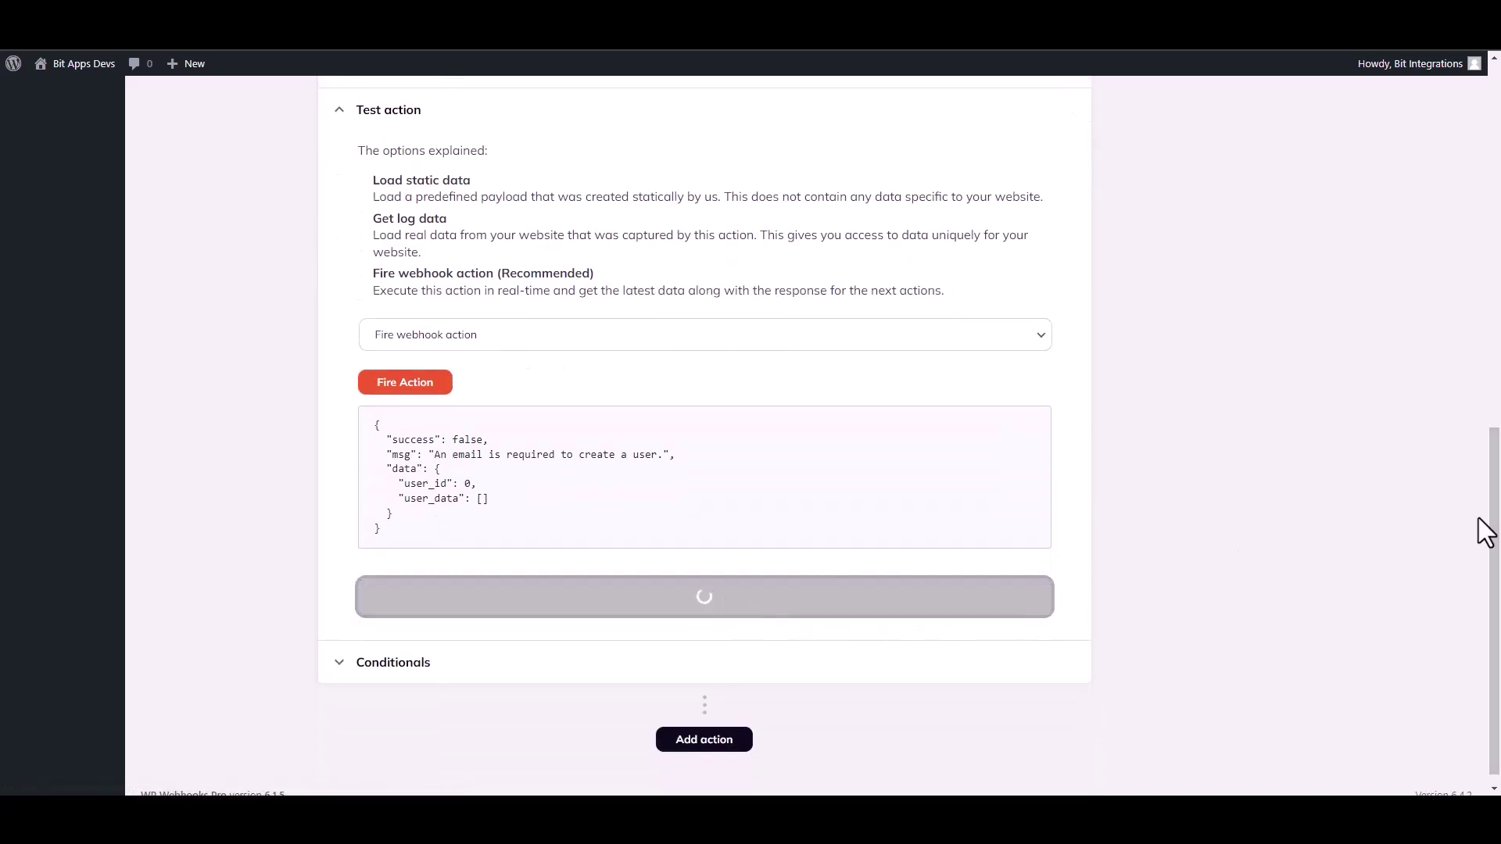
# Set the flow status to Active and save it, confirming with OK
pyautogui.scroll(3, 1498, 504)
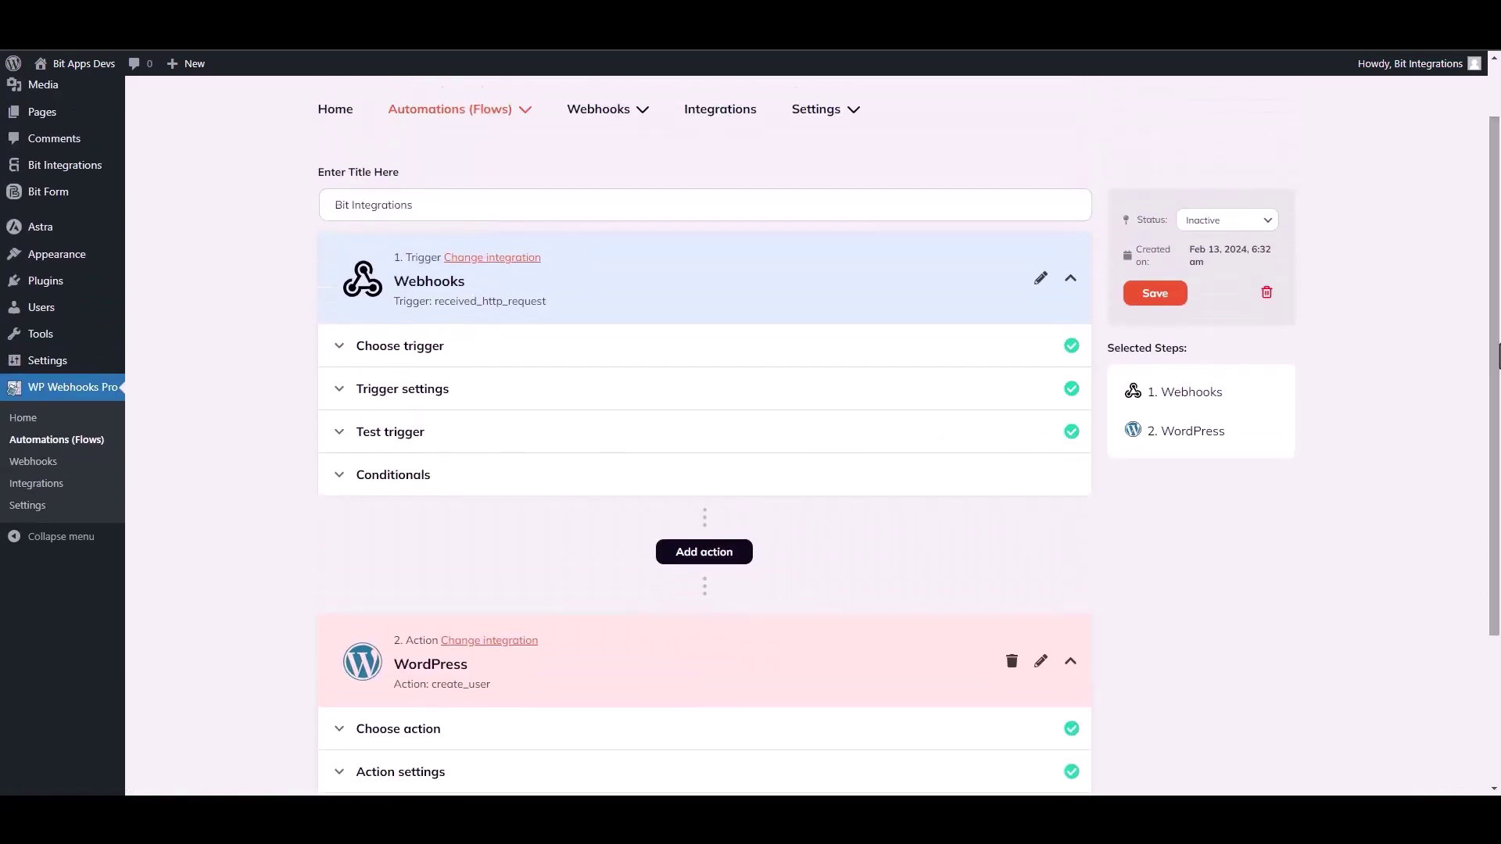
pyautogui.click(1226, 220)
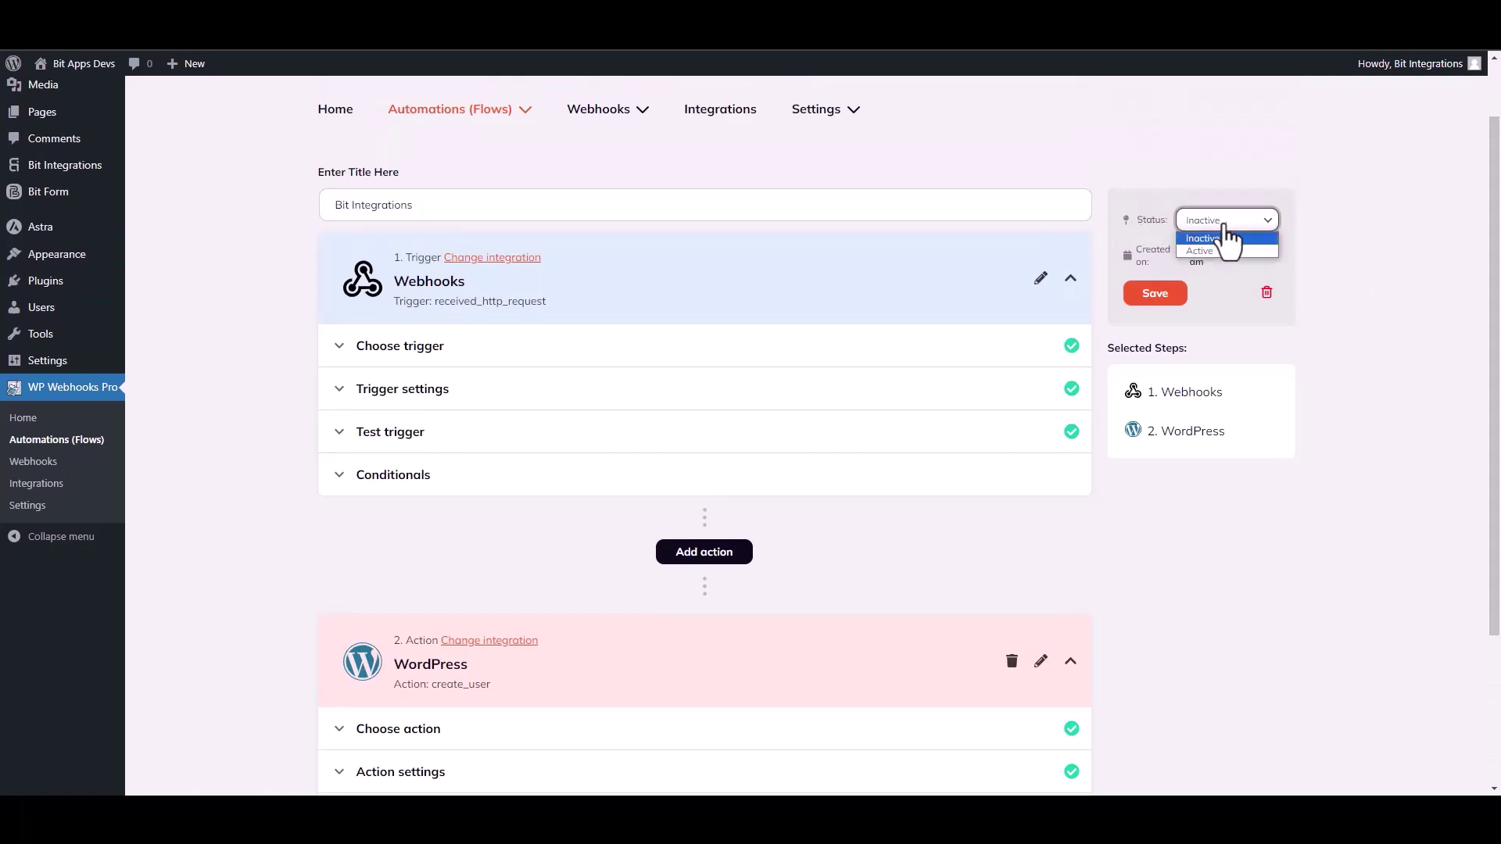
pyautogui.click(1204, 252)
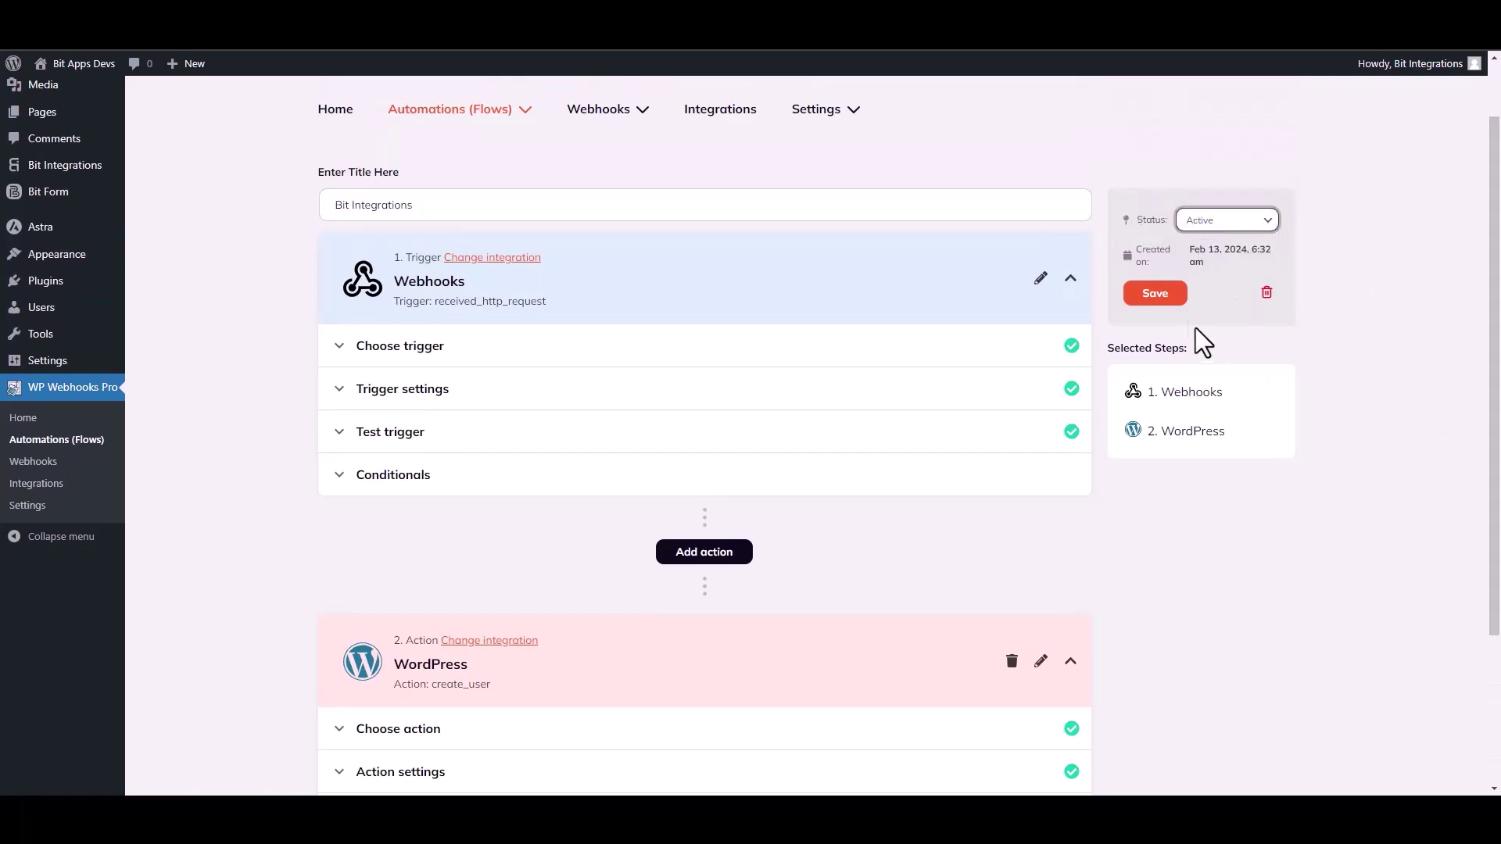
pyautogui.click(1157, 296)
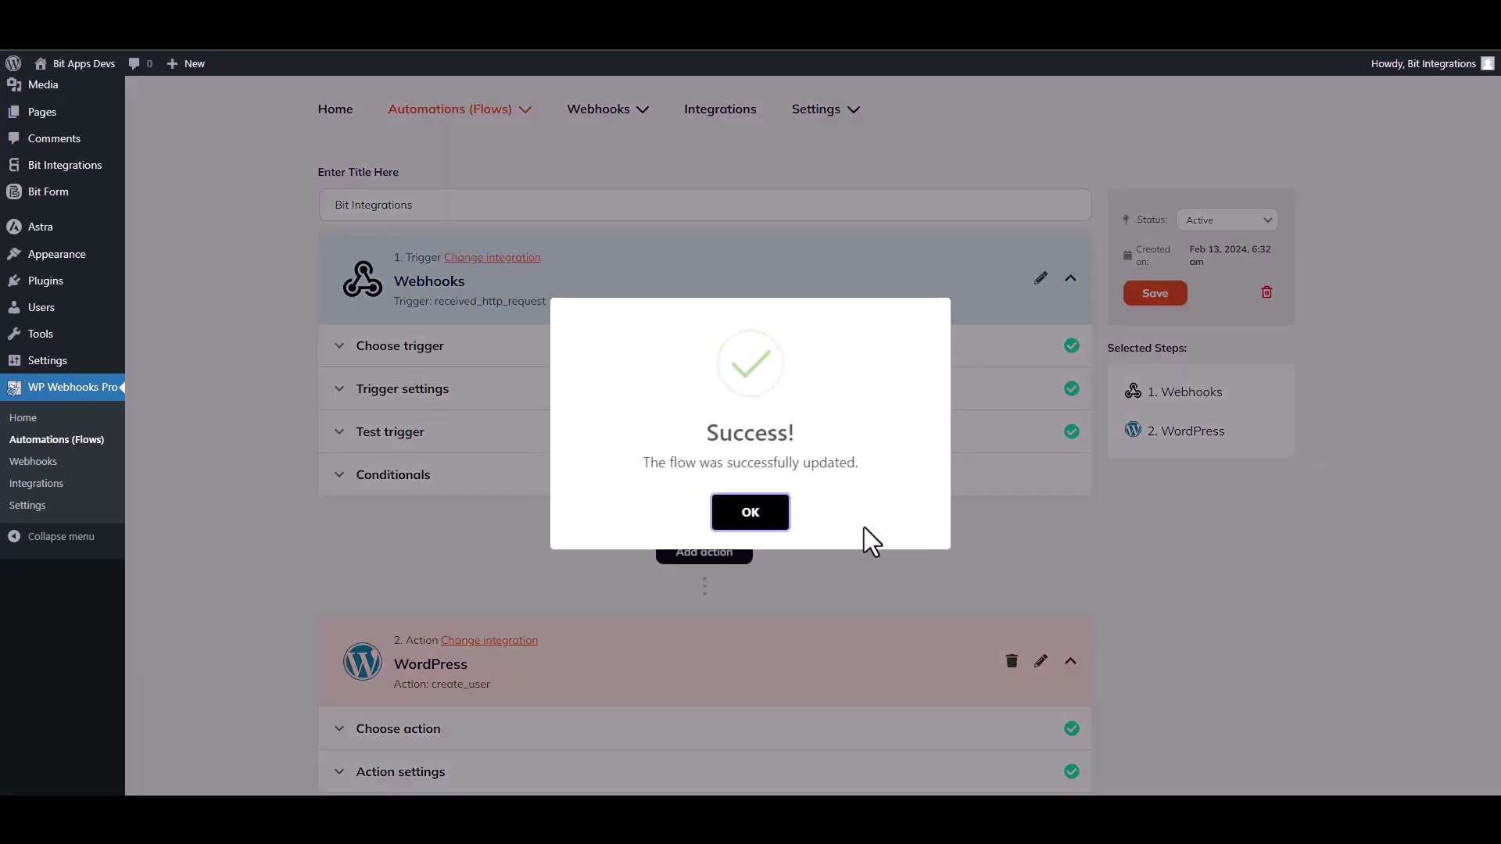
pyautogui.click(776, 513)
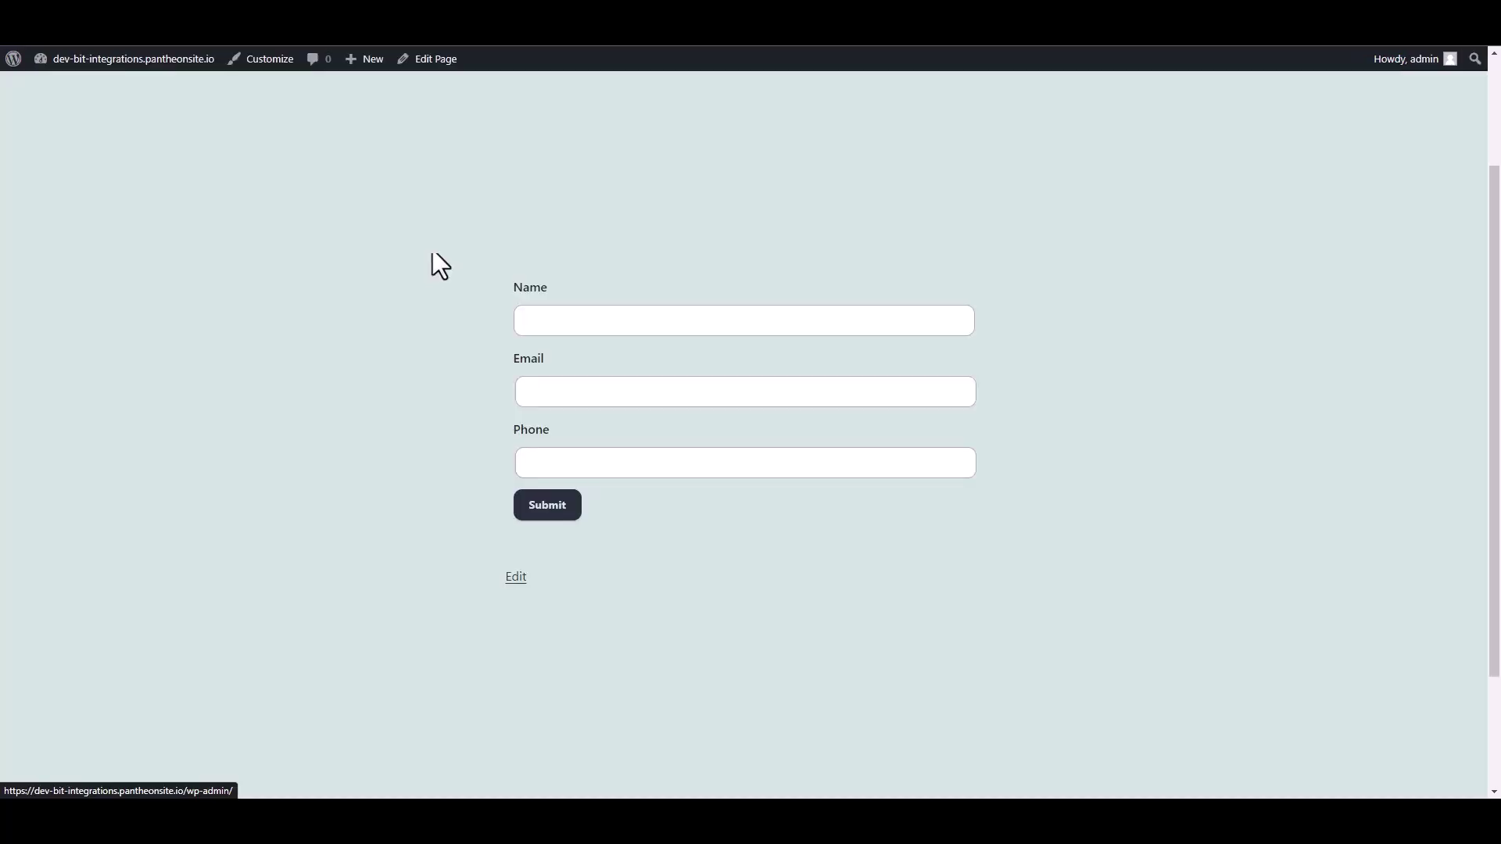
# Fill the form's test entry with Name 'Bit Integration', a support email address and a phone number
pyautogui.click(563, 321)
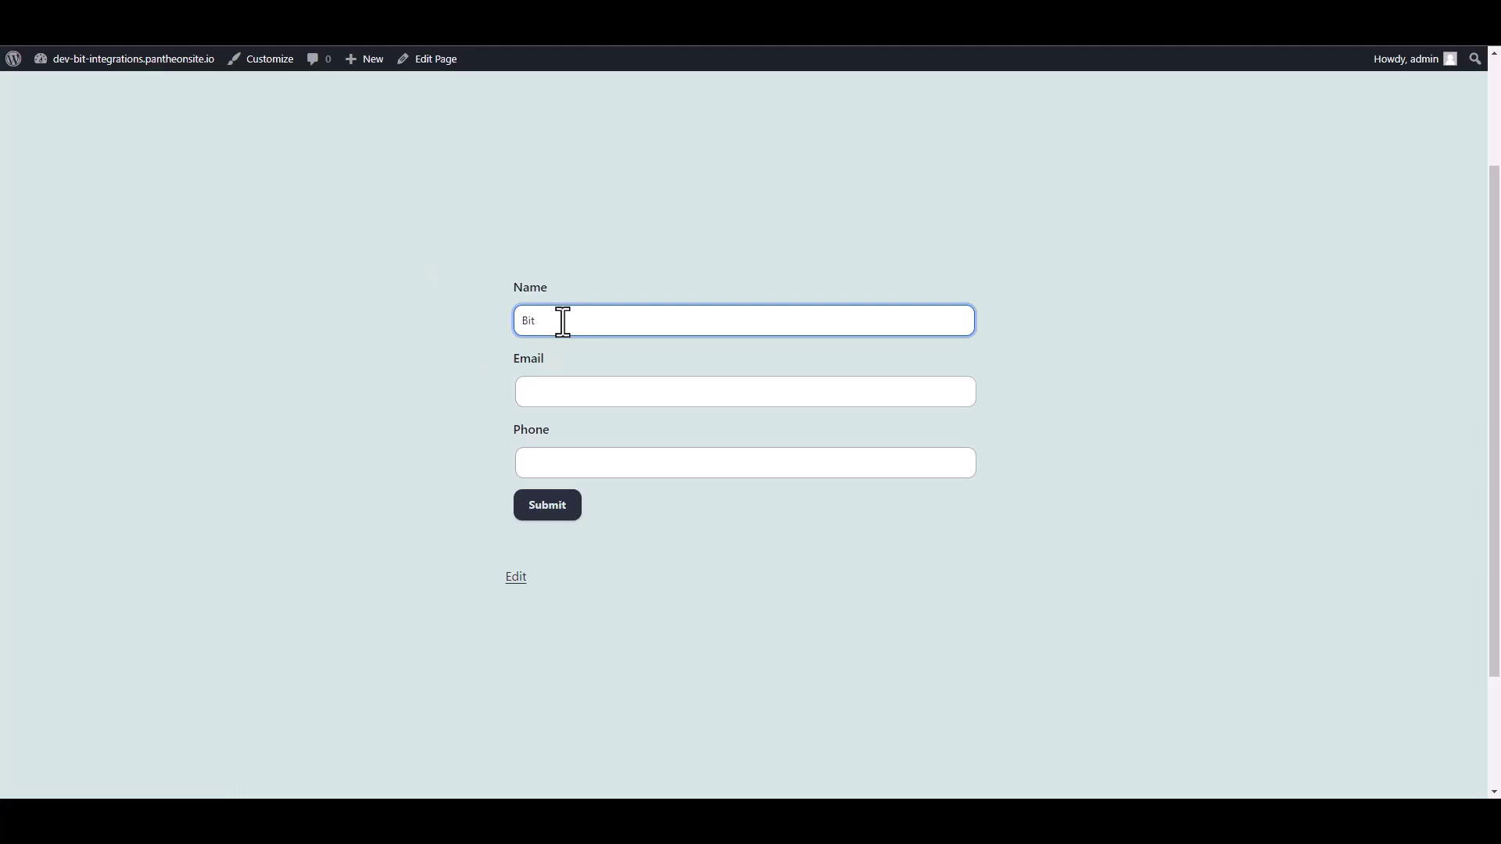
pyautogui.write('Bit Integrations')
pyautogui.click(545, 397)
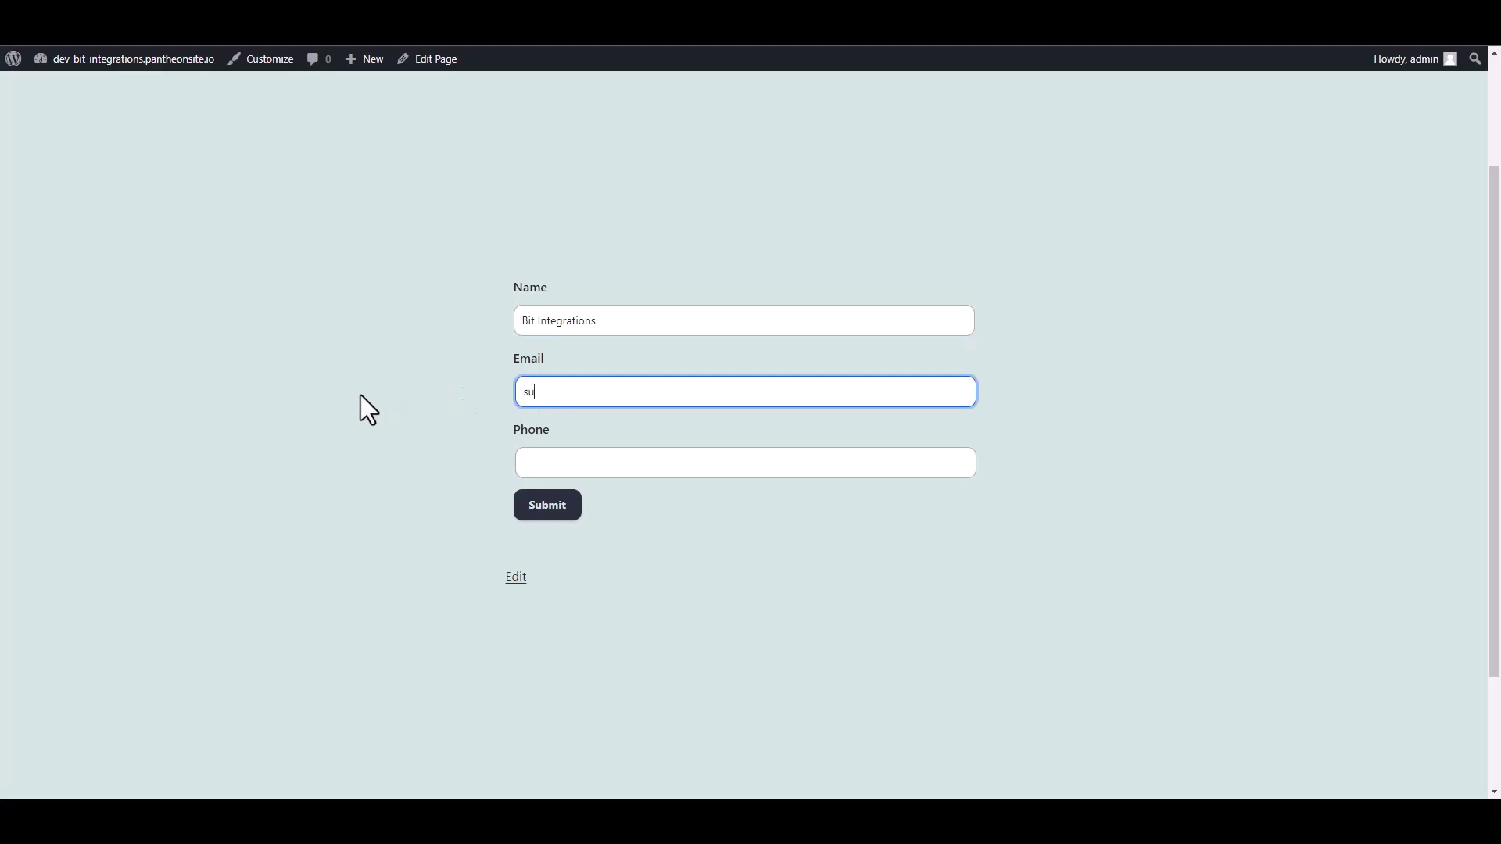
pyautogui.press('Tab')
pyautogui.write('44455566')
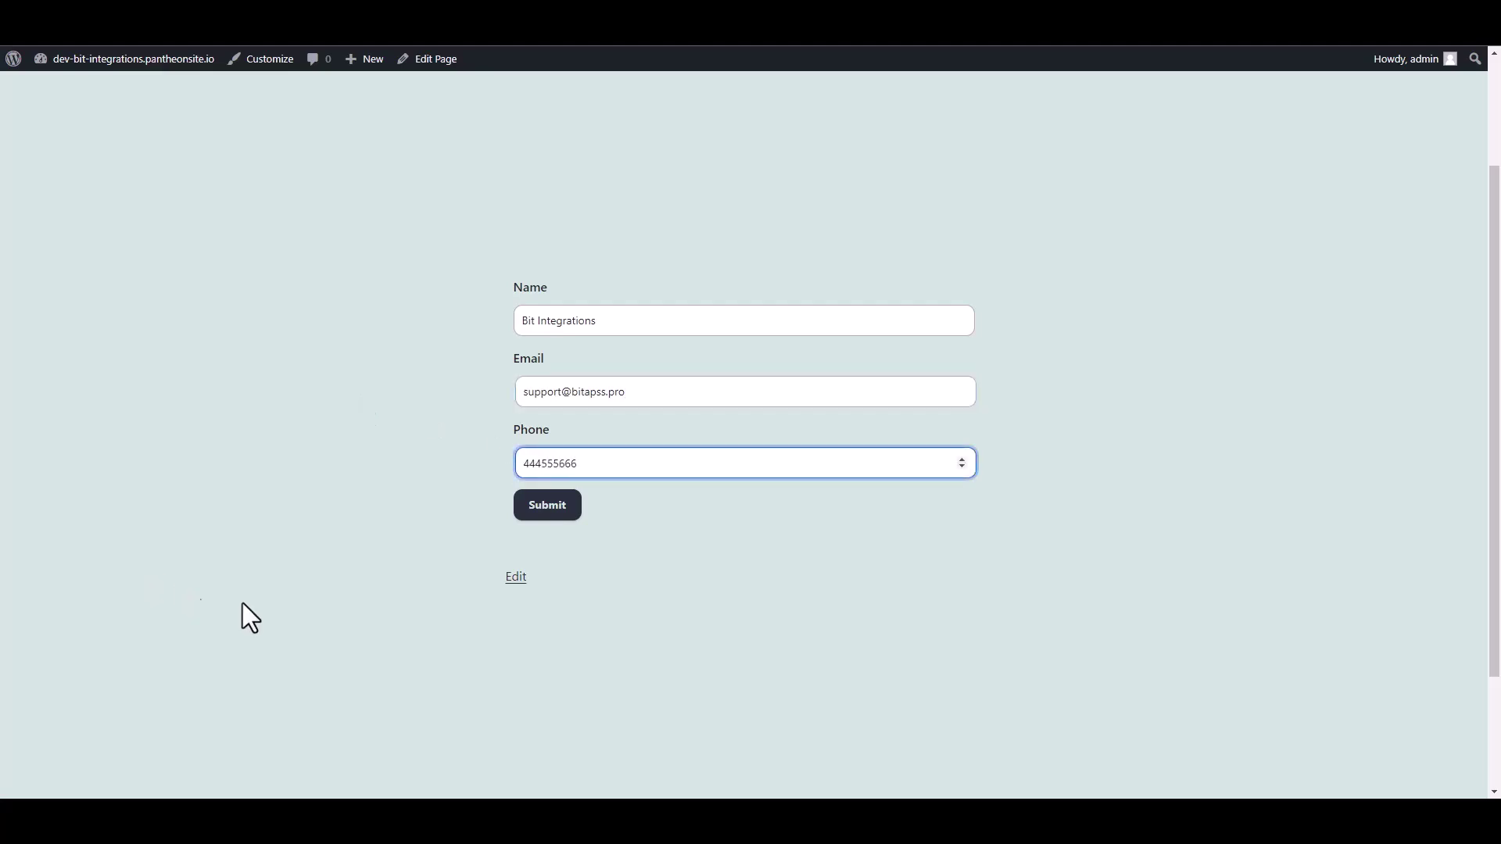